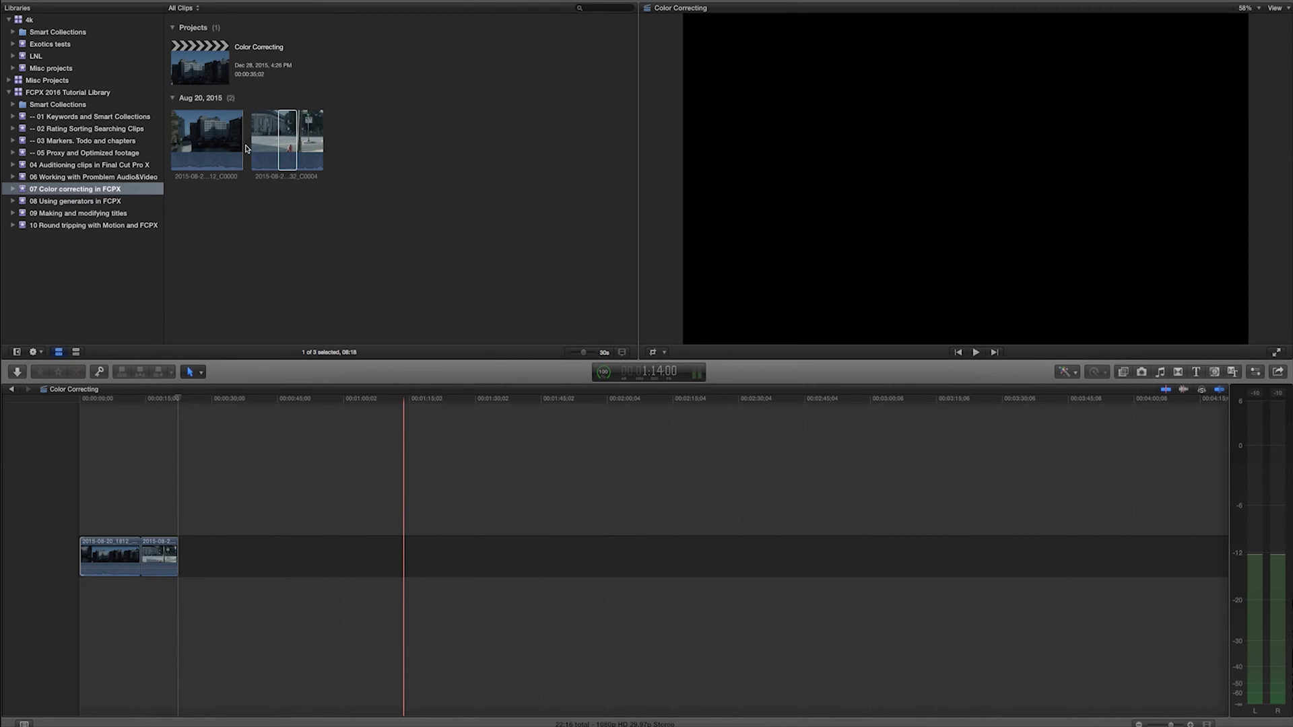
Trim about three seconds off the first timeline clip's start, bringing the project to 17:28
click(214, 140)
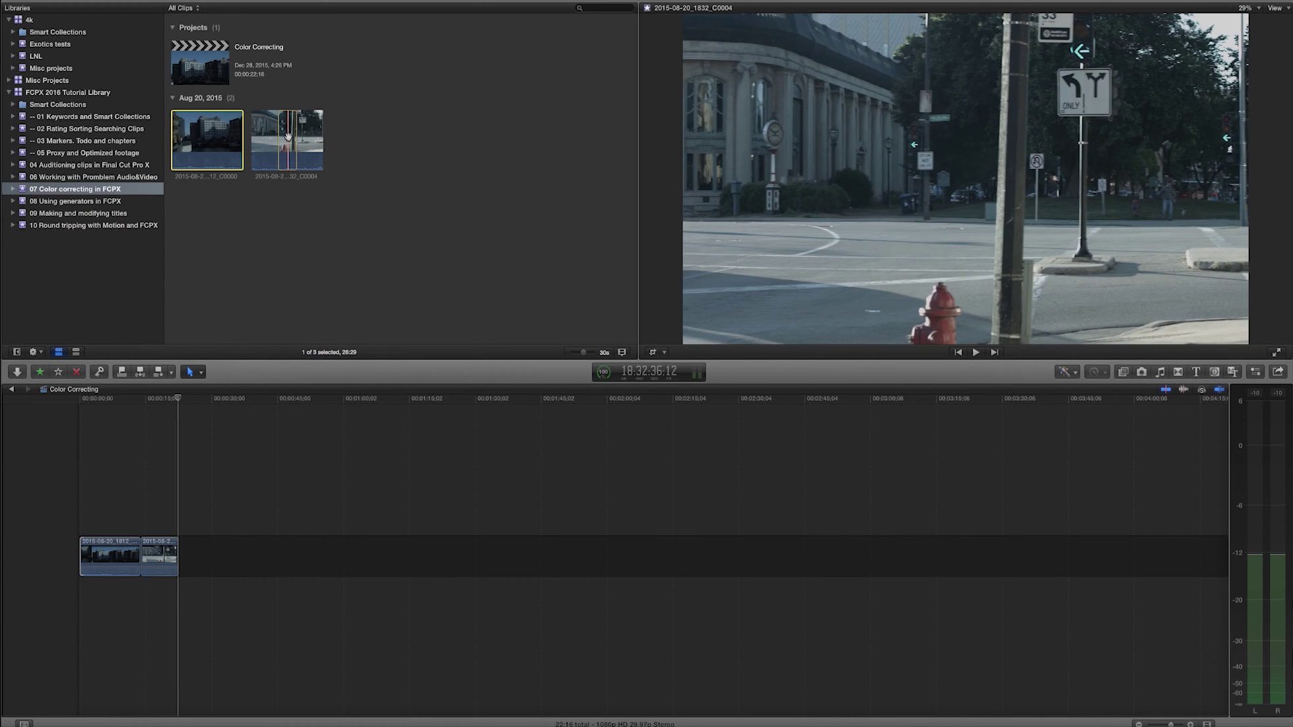
click(288, 137)
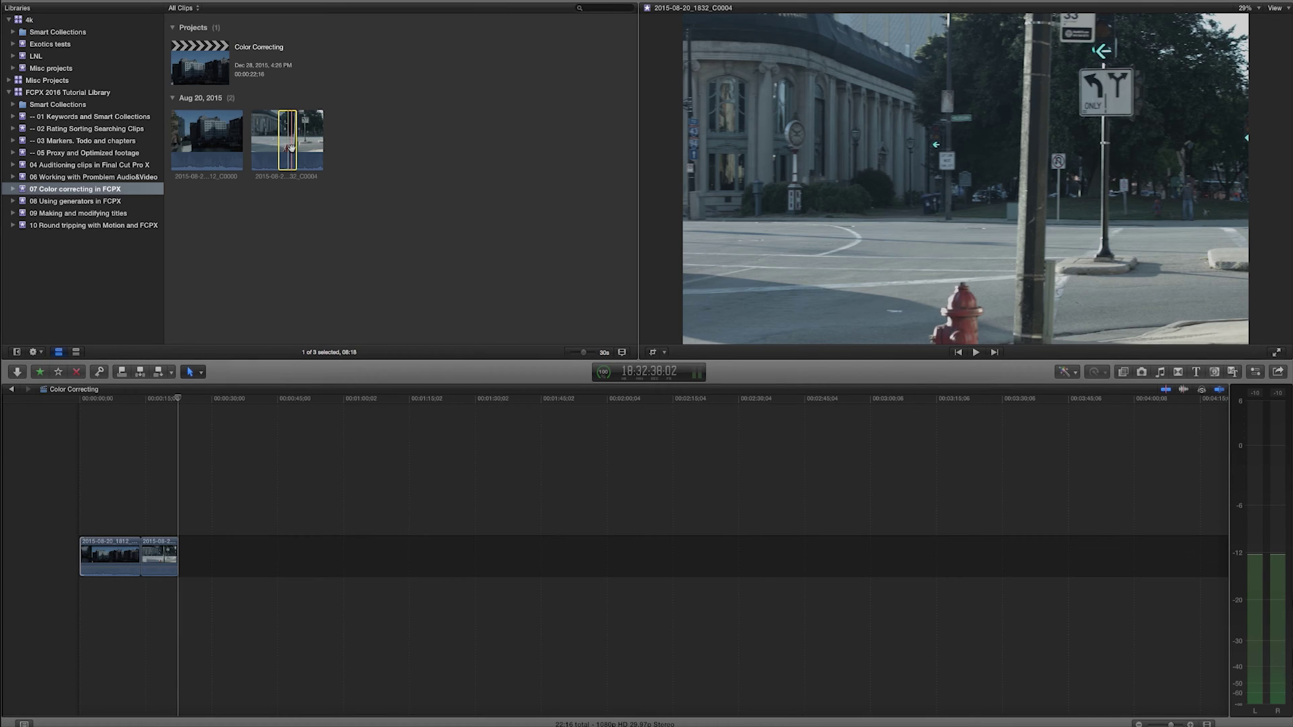
click(96, 542)
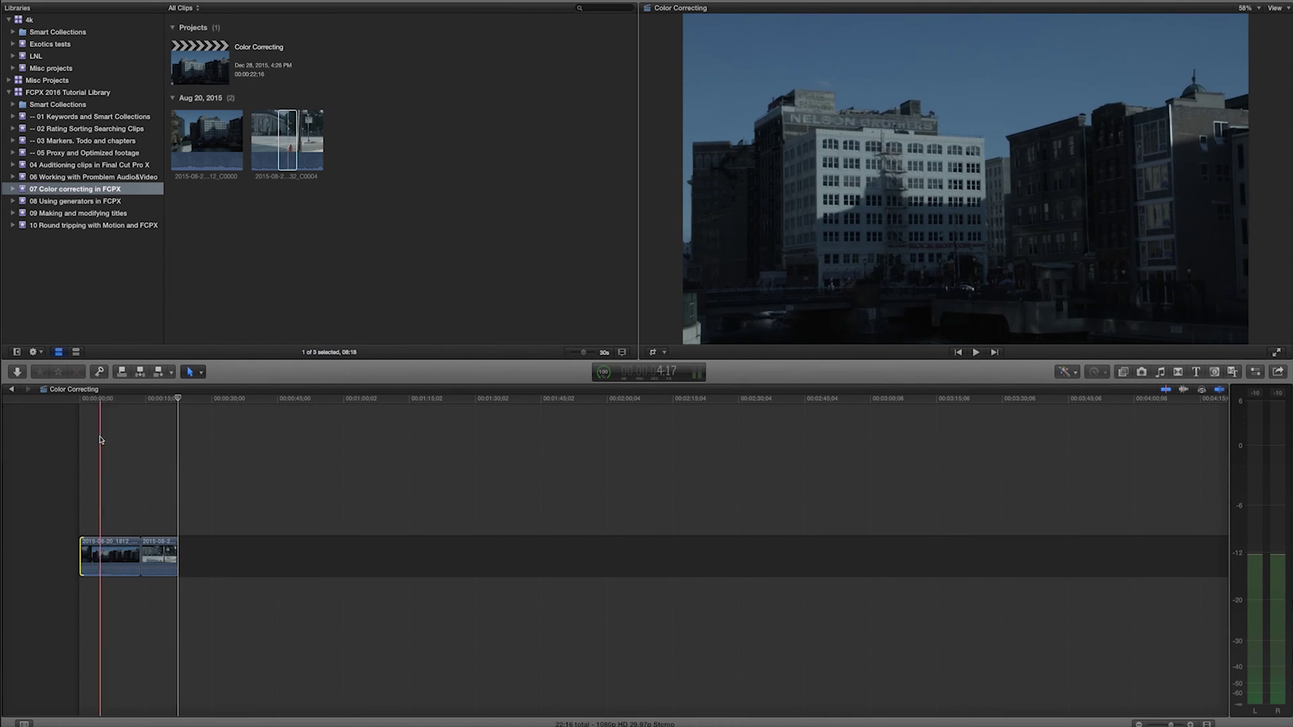
click(107, 403)
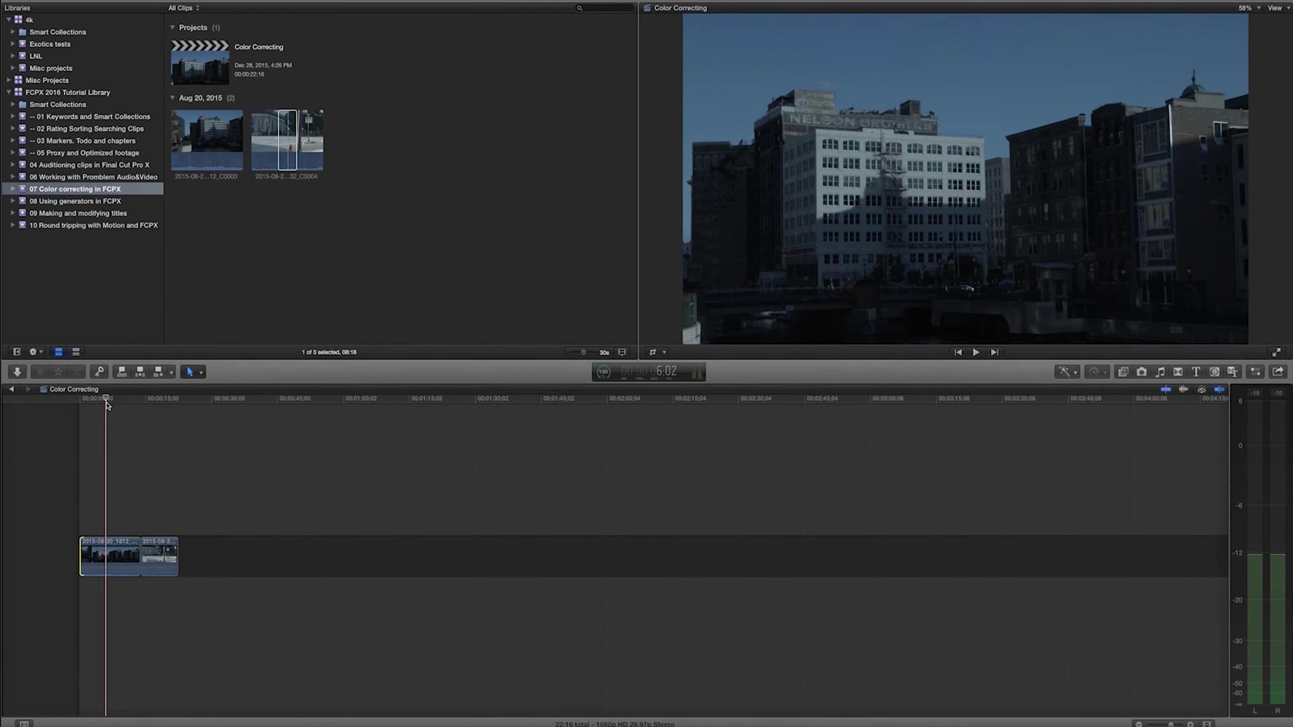
drag(81, 549, 100, 550)
scroll(154, 507, right, 5)
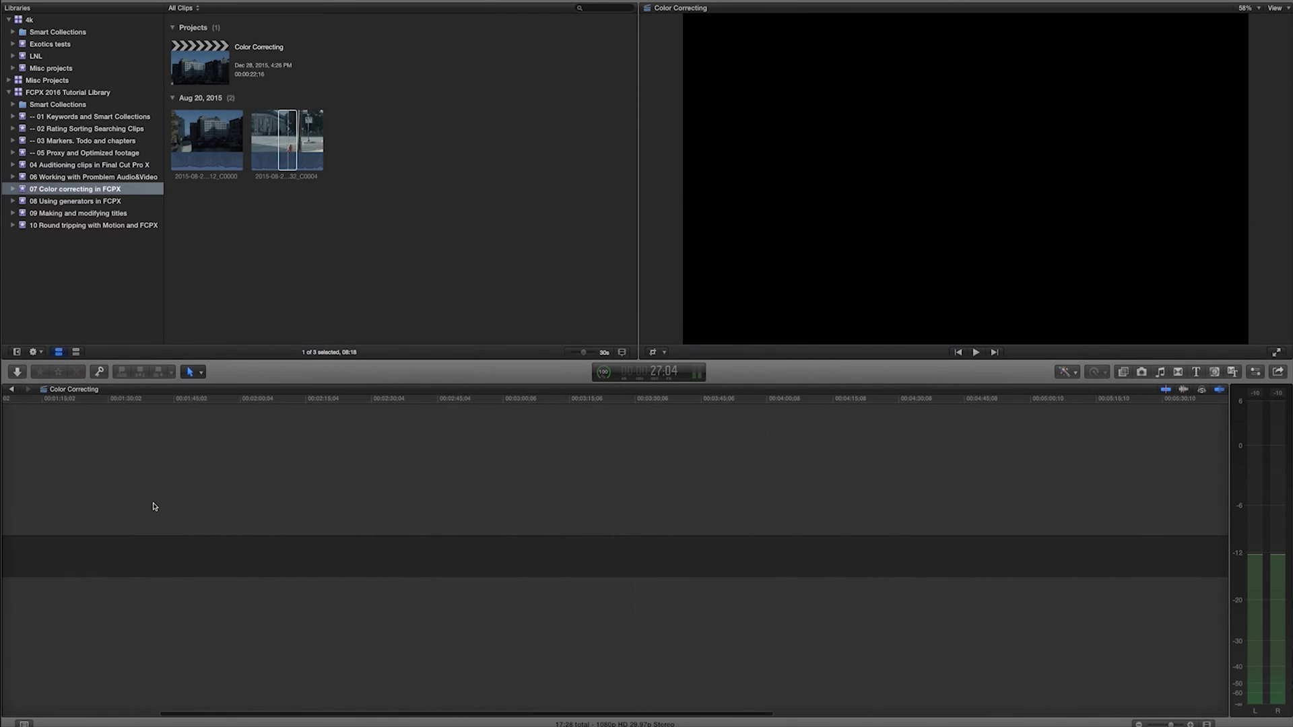
scroll(154, 507, left, 5)
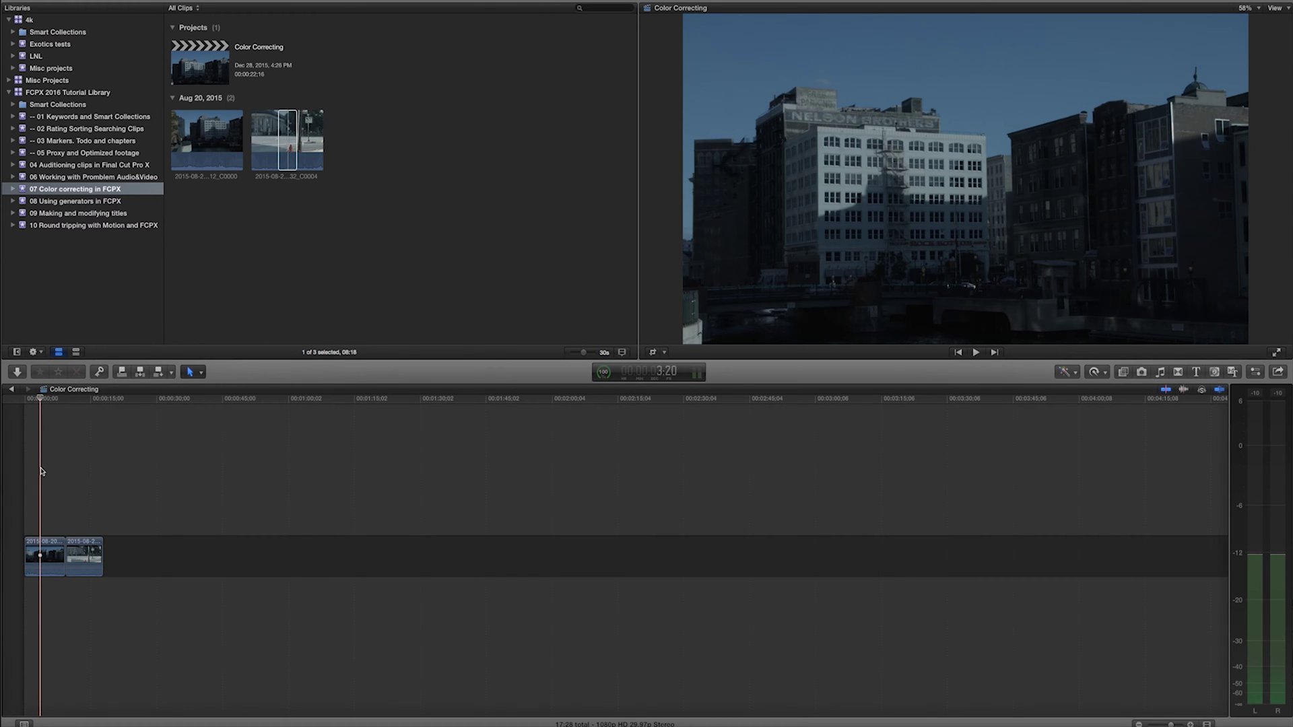
click(42, 473)
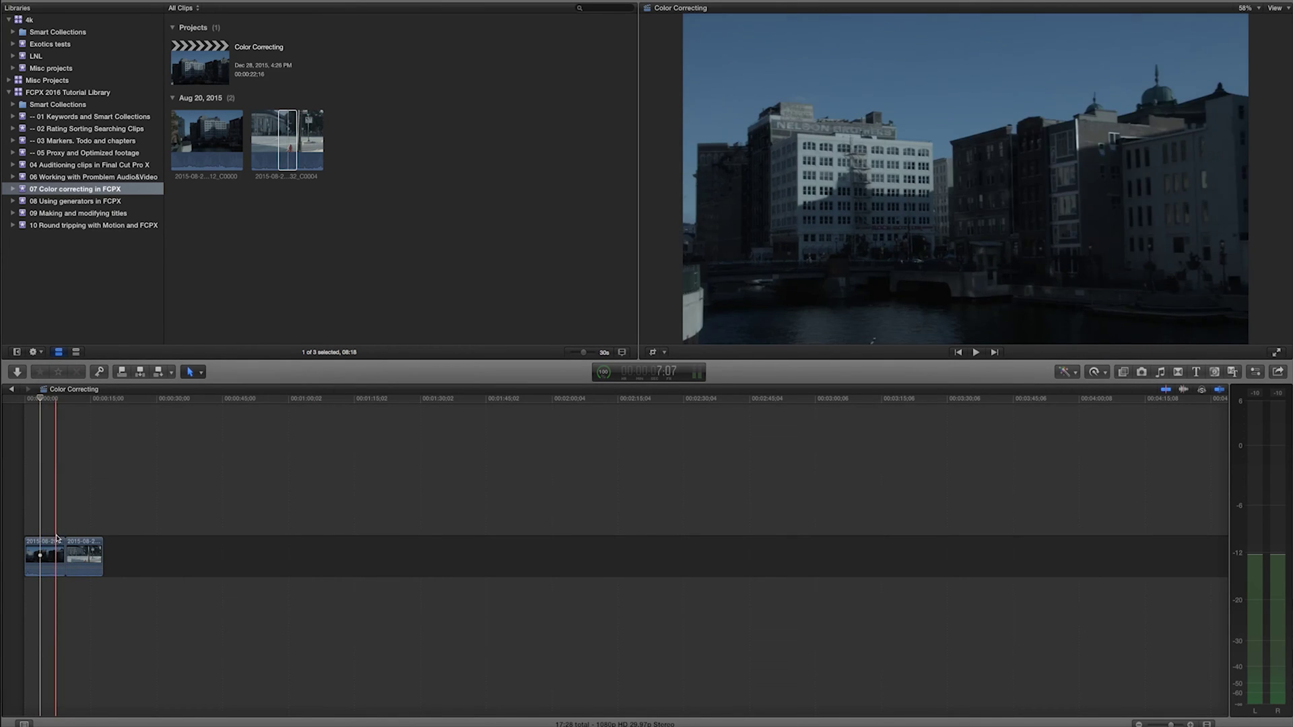
click(44, 565)
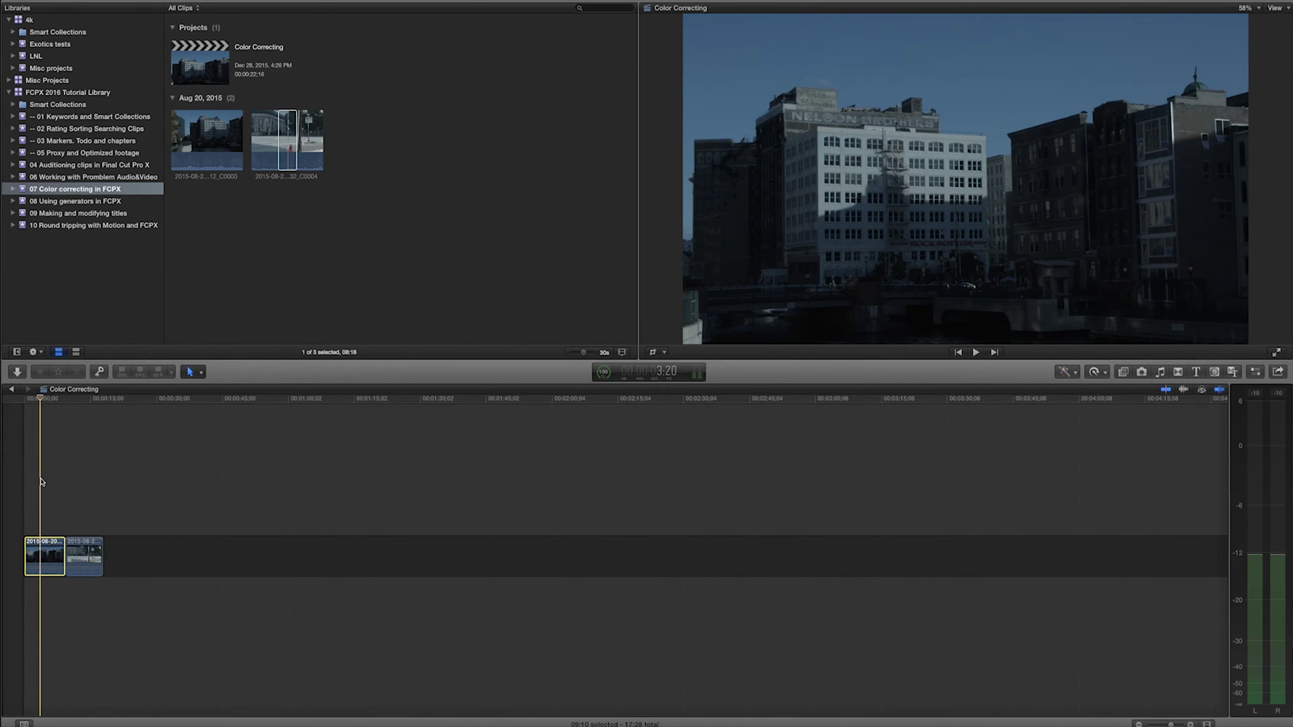
click(1123, 372)
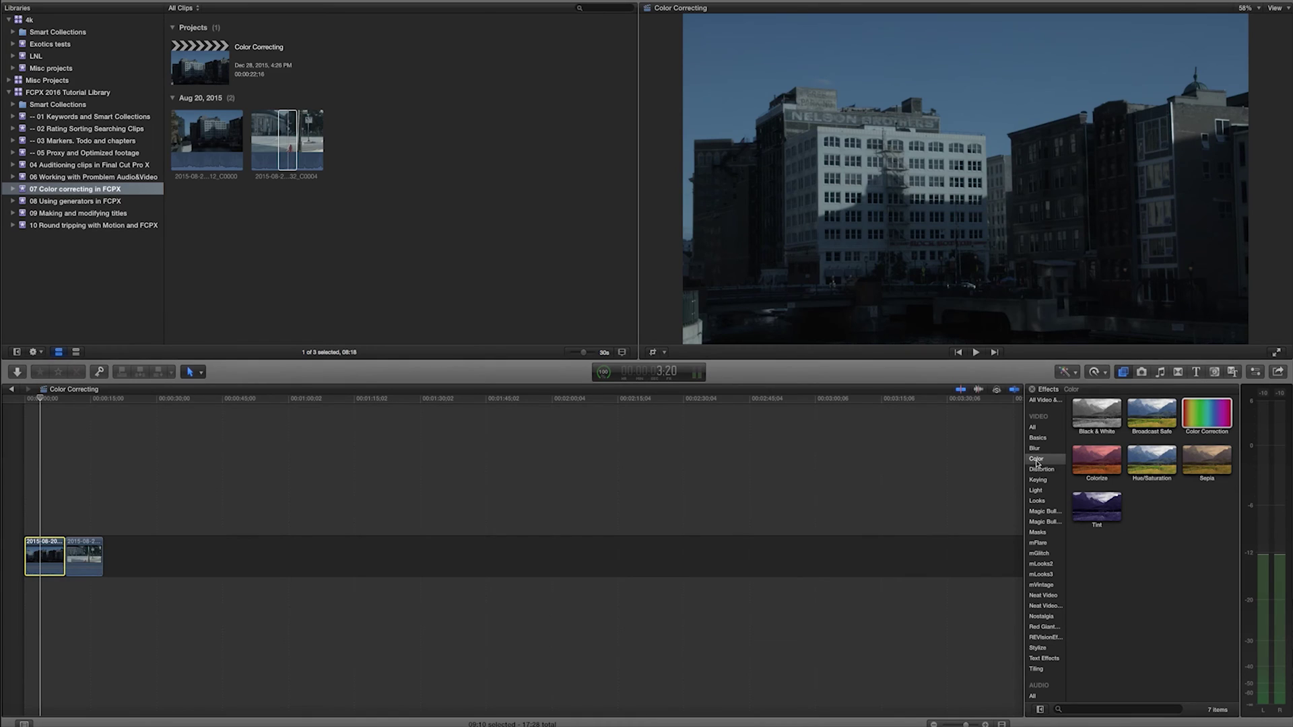
Drag Color Correction onto the first clip and view it in the Inspector as Color Correction 1
click(1198, 417)
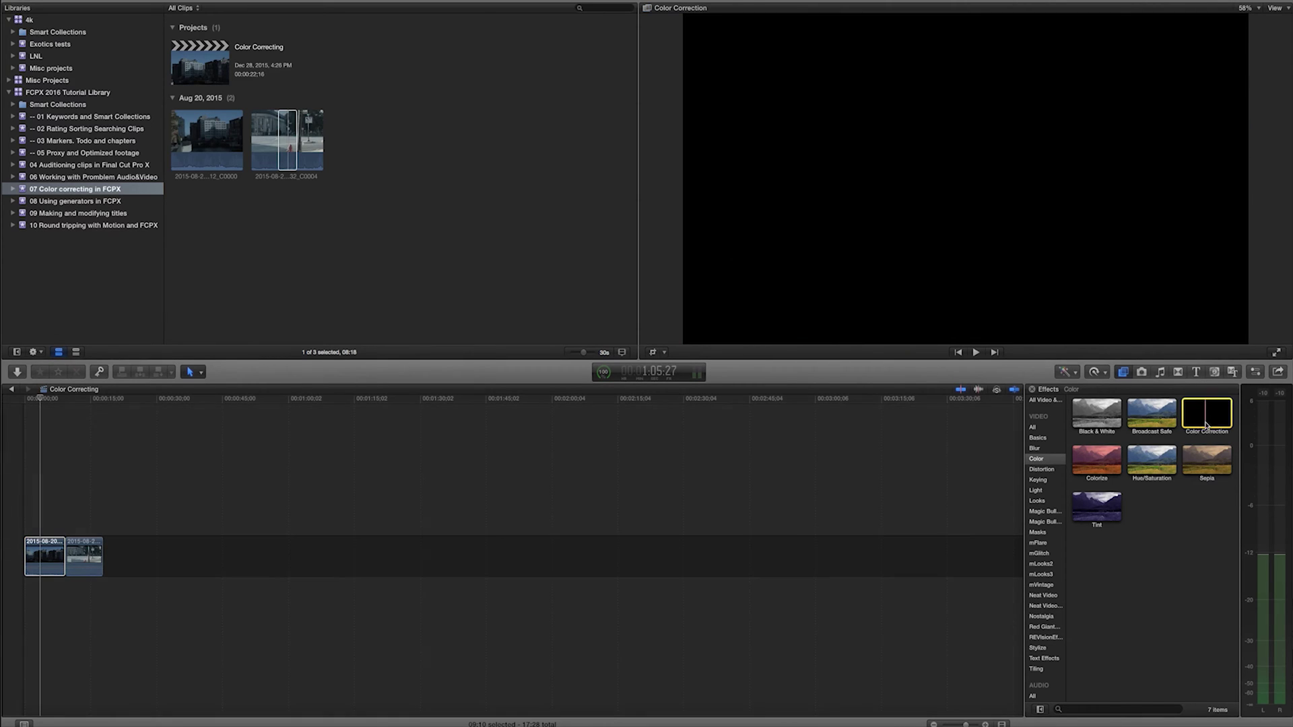
drag(1209, 422, 53, 553)
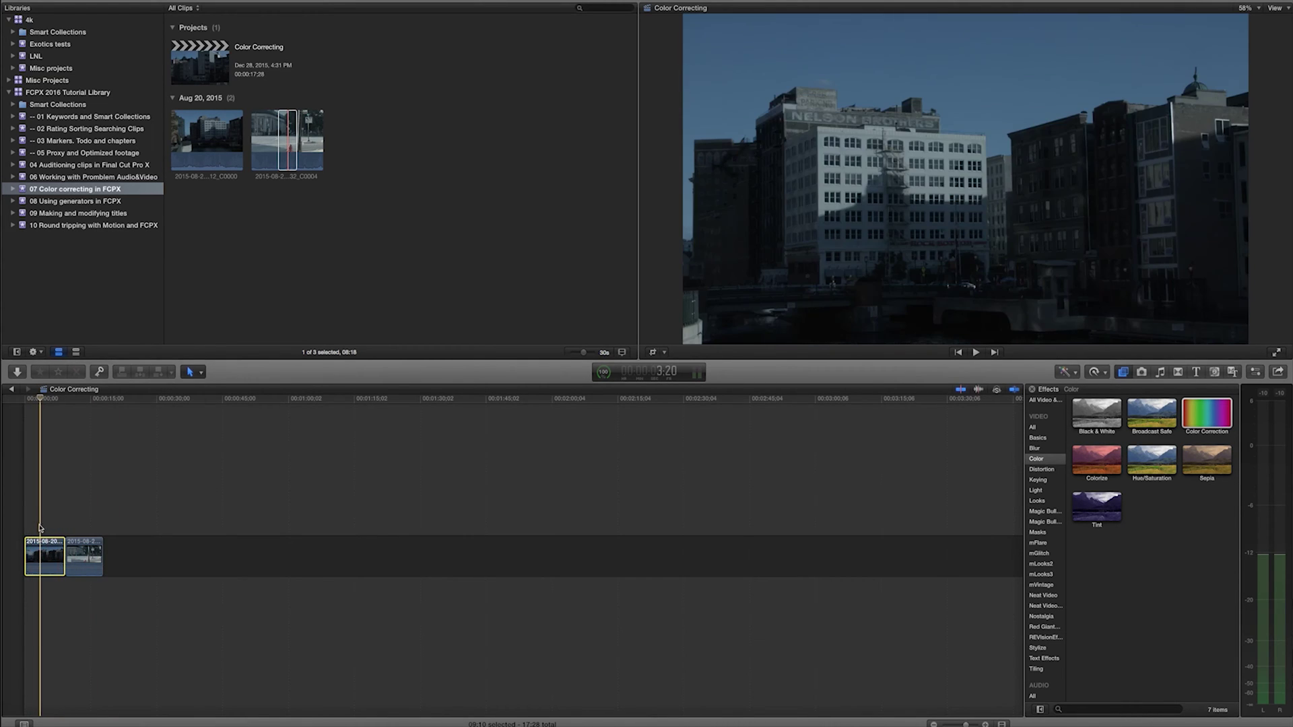
click(1254, 372)
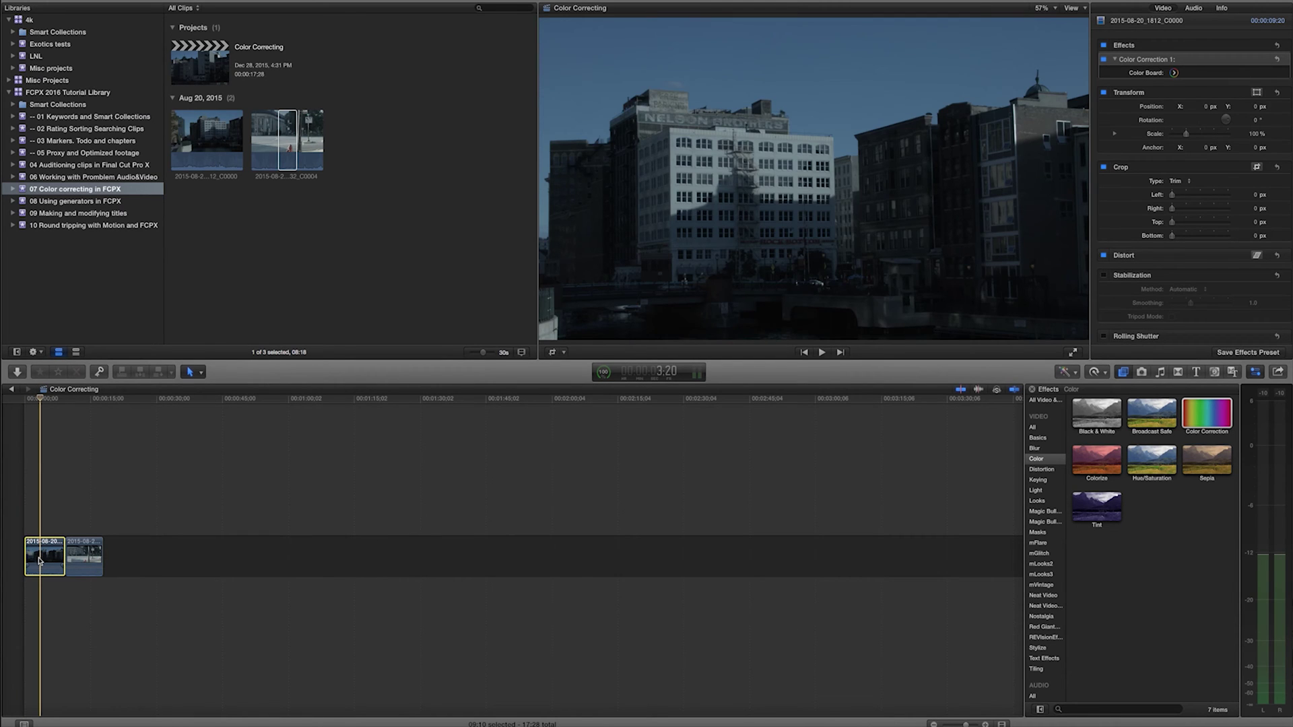
click(1203, 421)
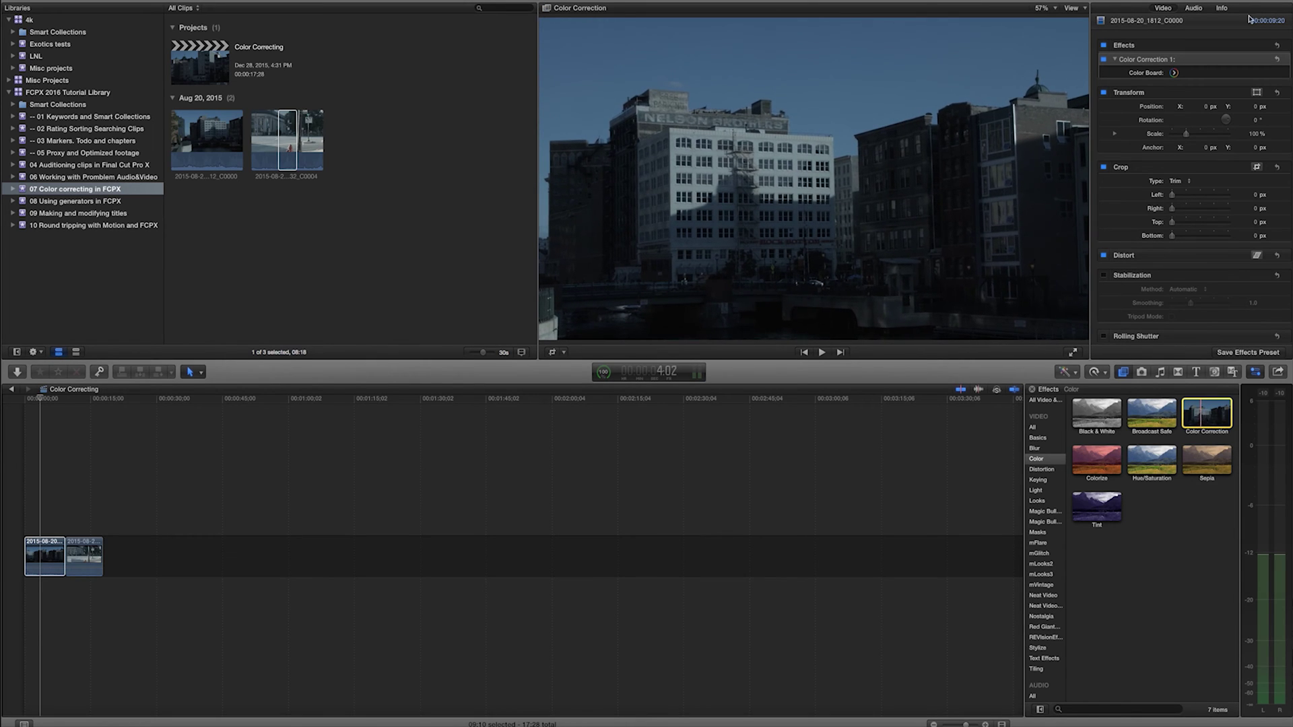
Open Color Correction 1's Color Board, check the Saturation and Exposure tabs, and return to Color
click(1175, 74)
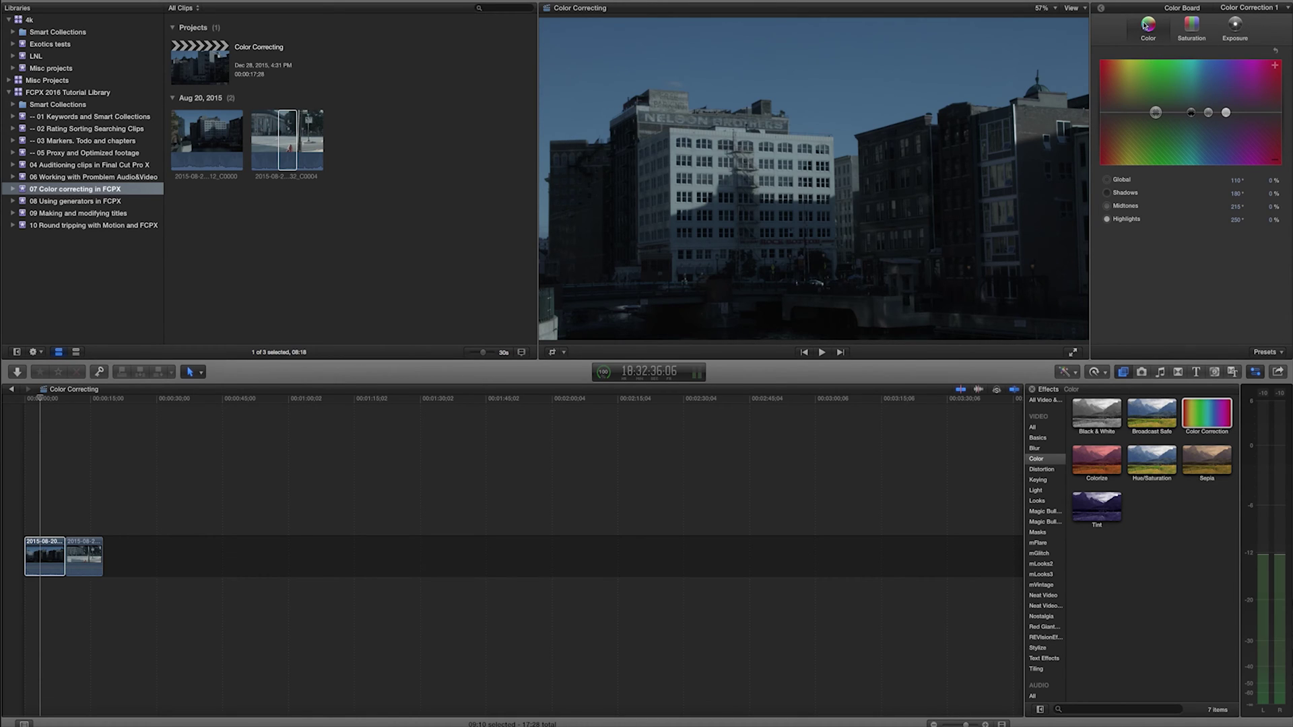
click(1194, 29)
click(1238, 28)
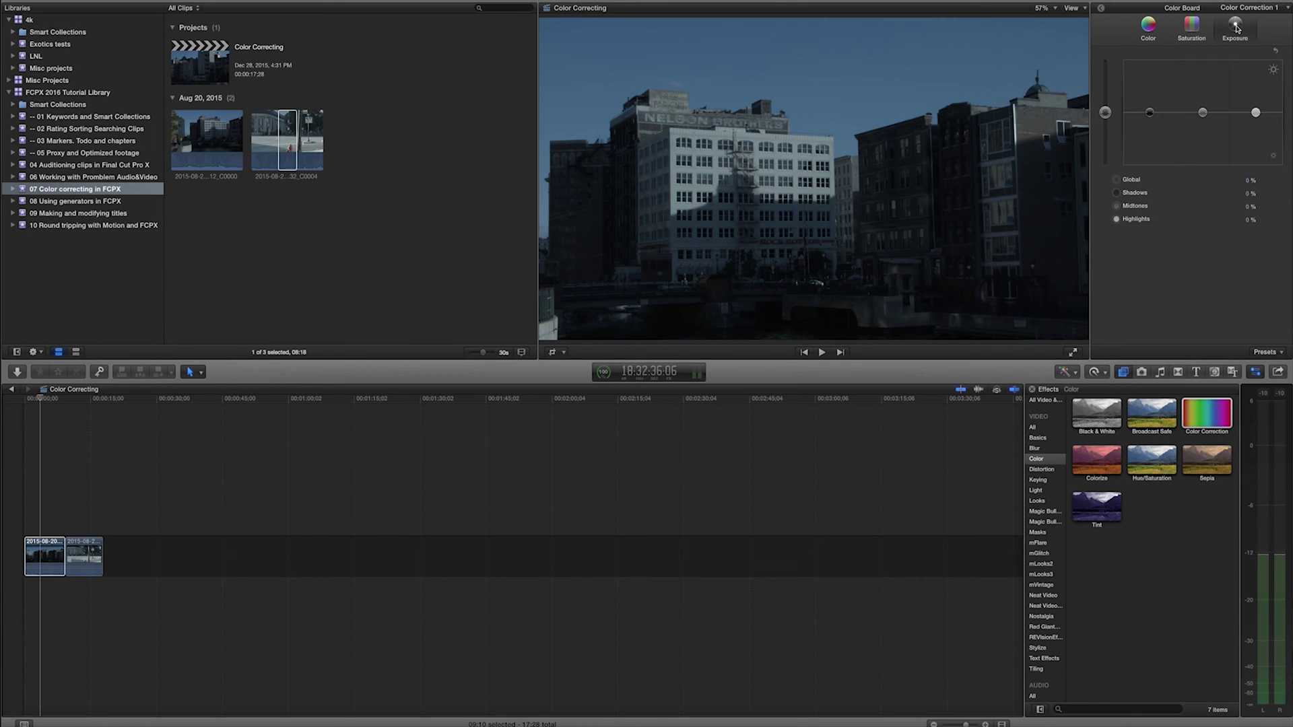
click(1149, 28)
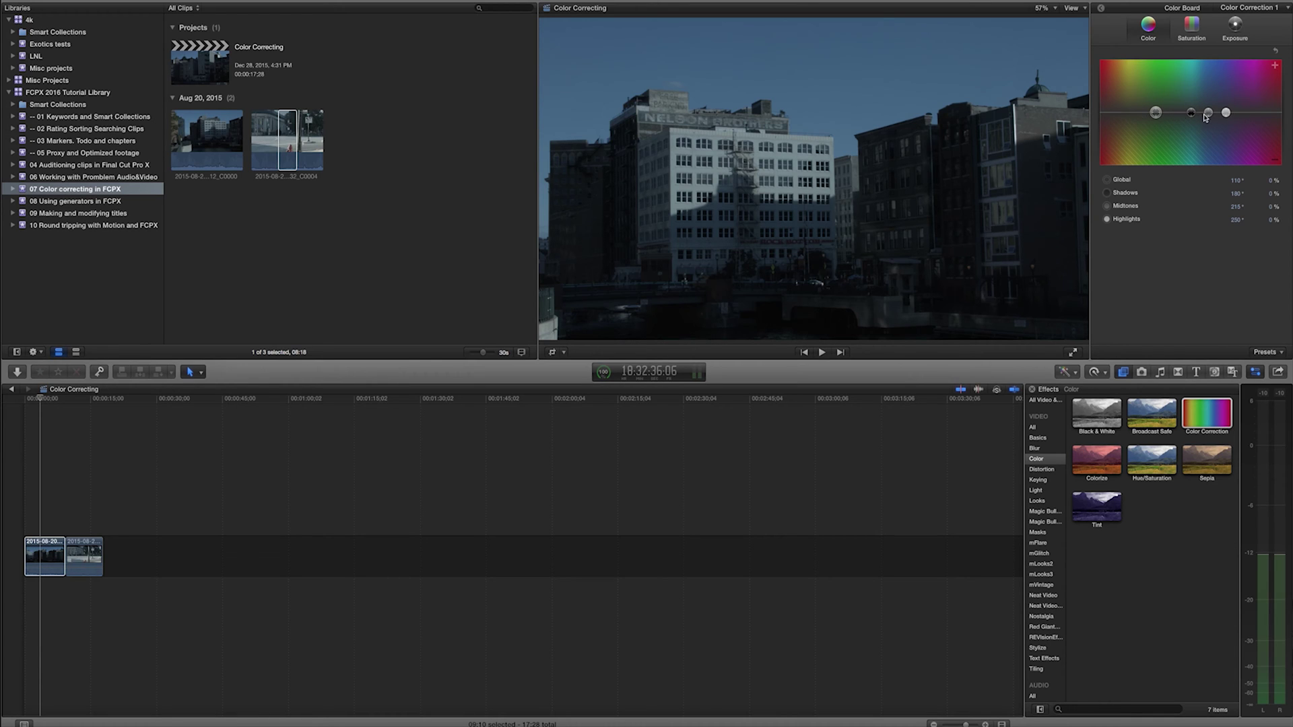
Try Global and Shadows colour tints on the first clip, then reset both back to neutral
drag(1156, 115, 1216, 108)
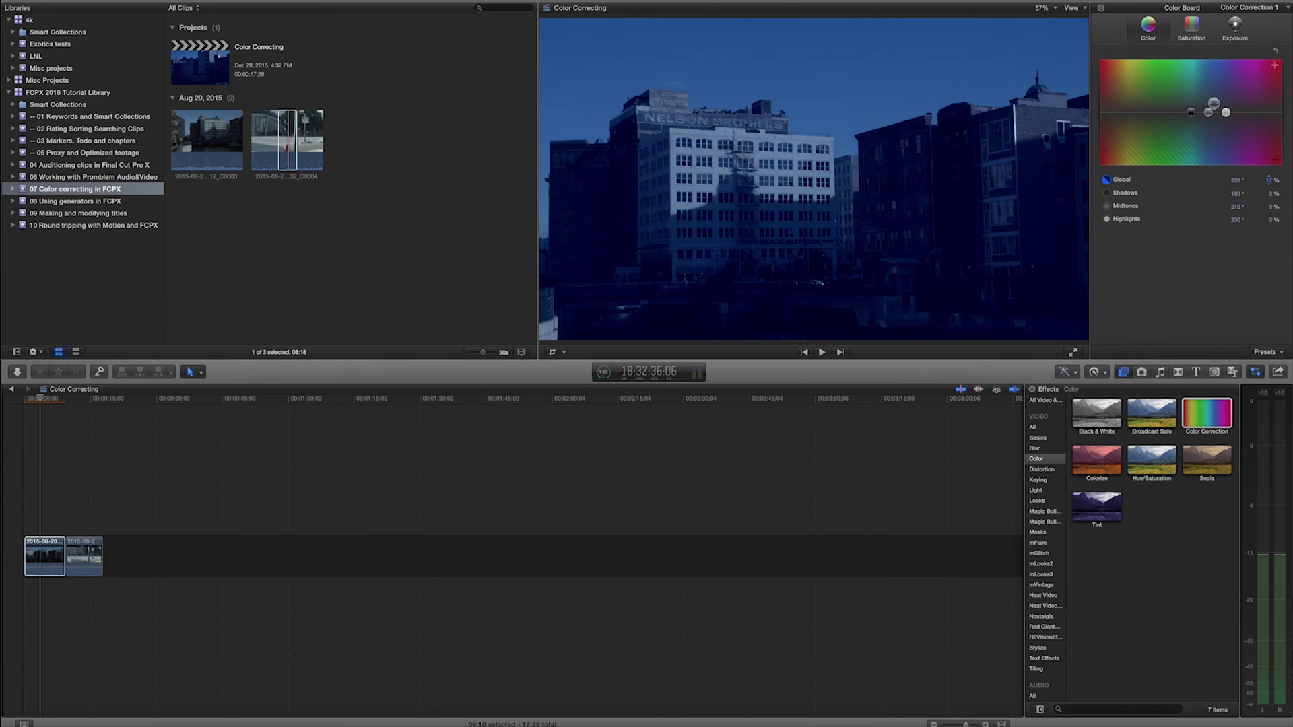
drag(1269, 180, 1269, 186)
key(Delete)
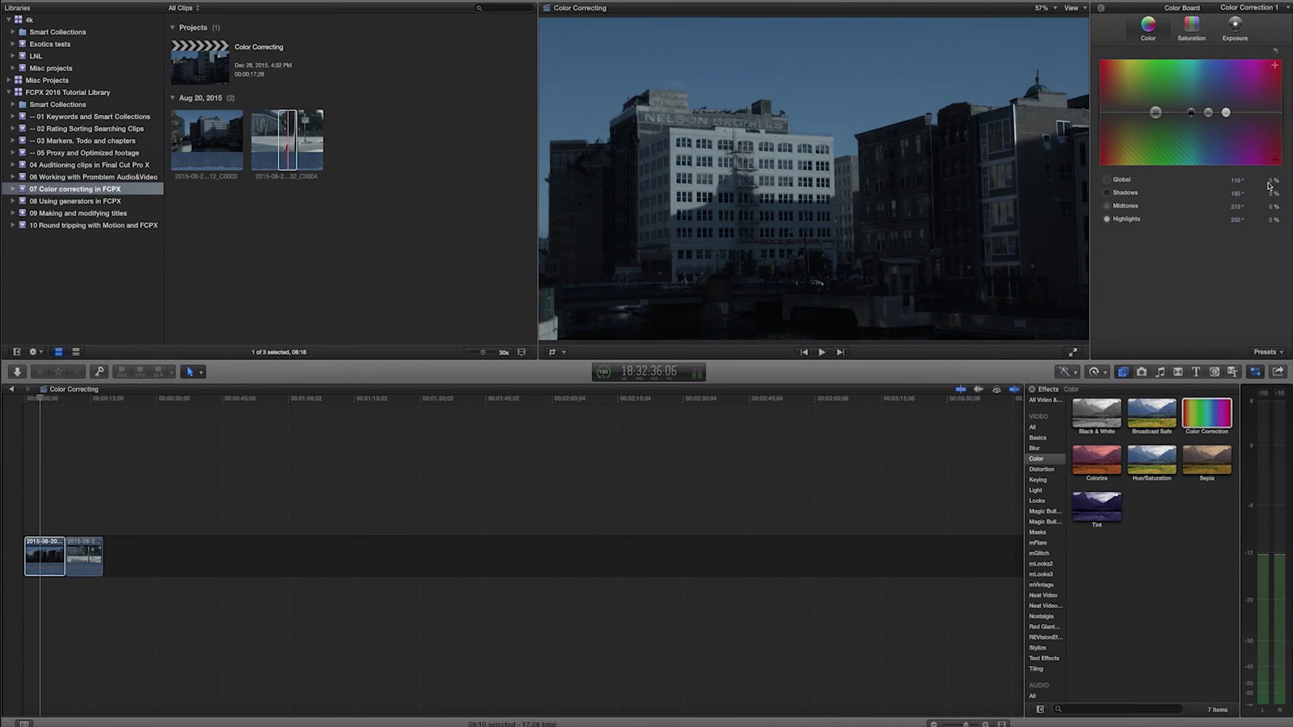
drag(1191, 114, 1212, 108)
key(super+z)
key(super+z)
click(1190, 25)
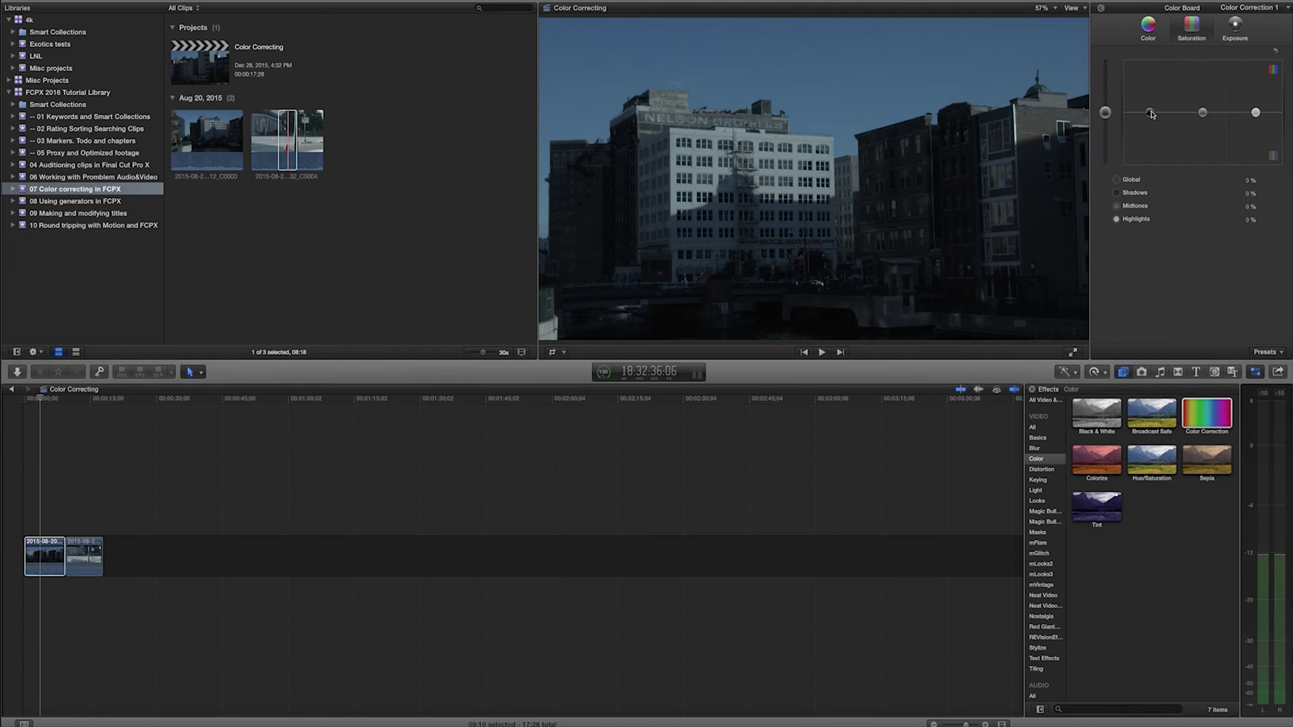
Raise Global saturation to 47%, then set exposure to Global 15%, Shadows -15%, Midtones 2%, Highlights 5%
drag(1106, 114, 1106, 74)
drag(1254, 113, 1105, 110)
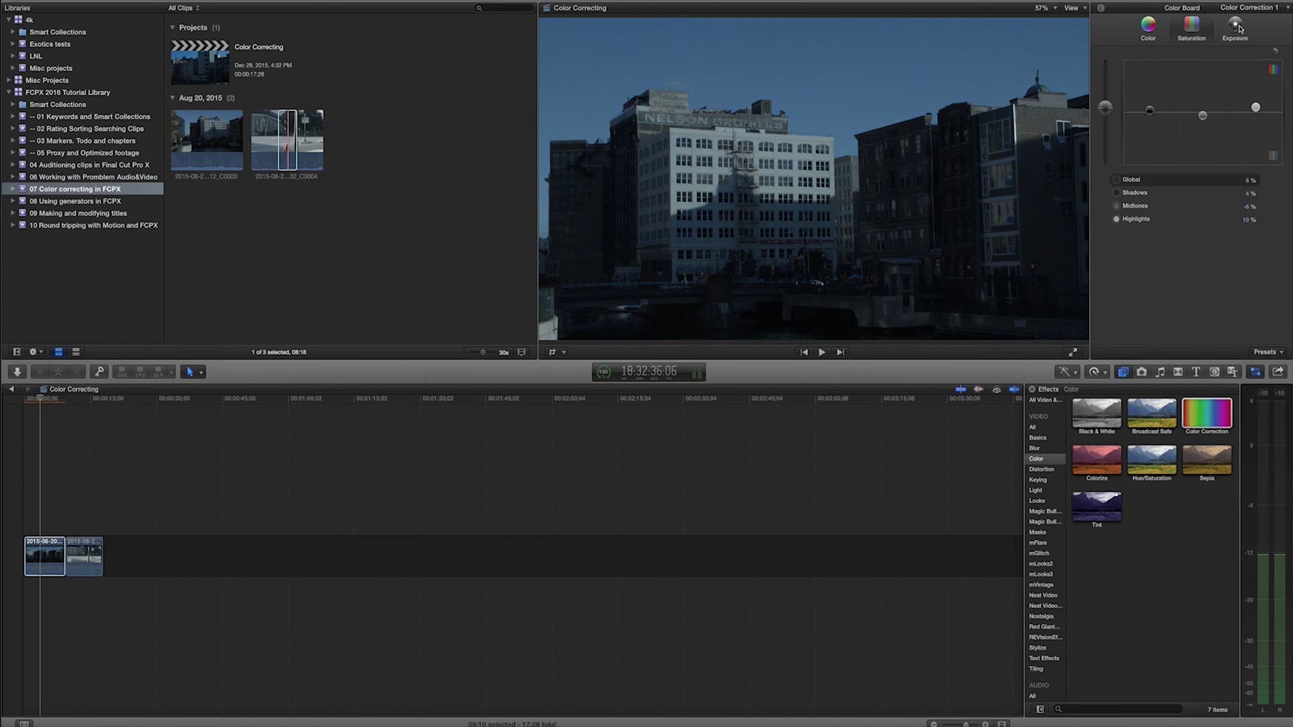
click(1234, 27)
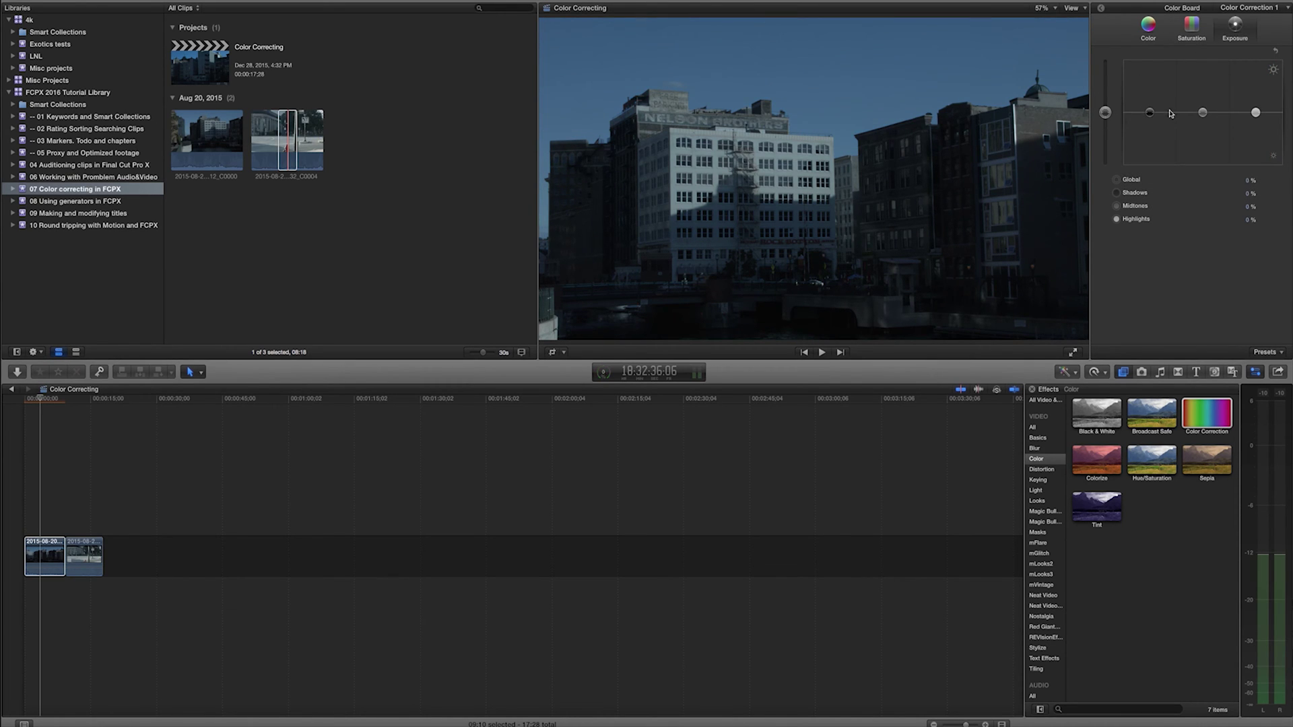
drag(1106, 112, 1149, 120)
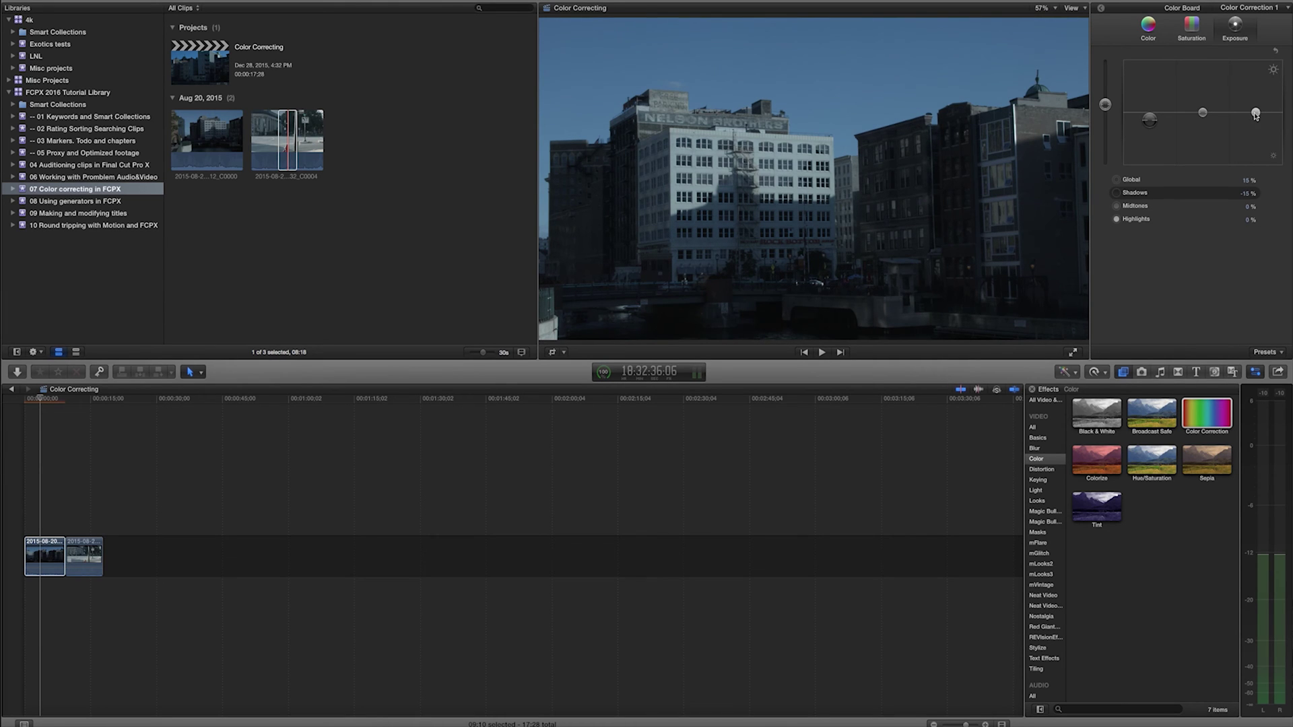
drag(1255, 115, 1203, 113)
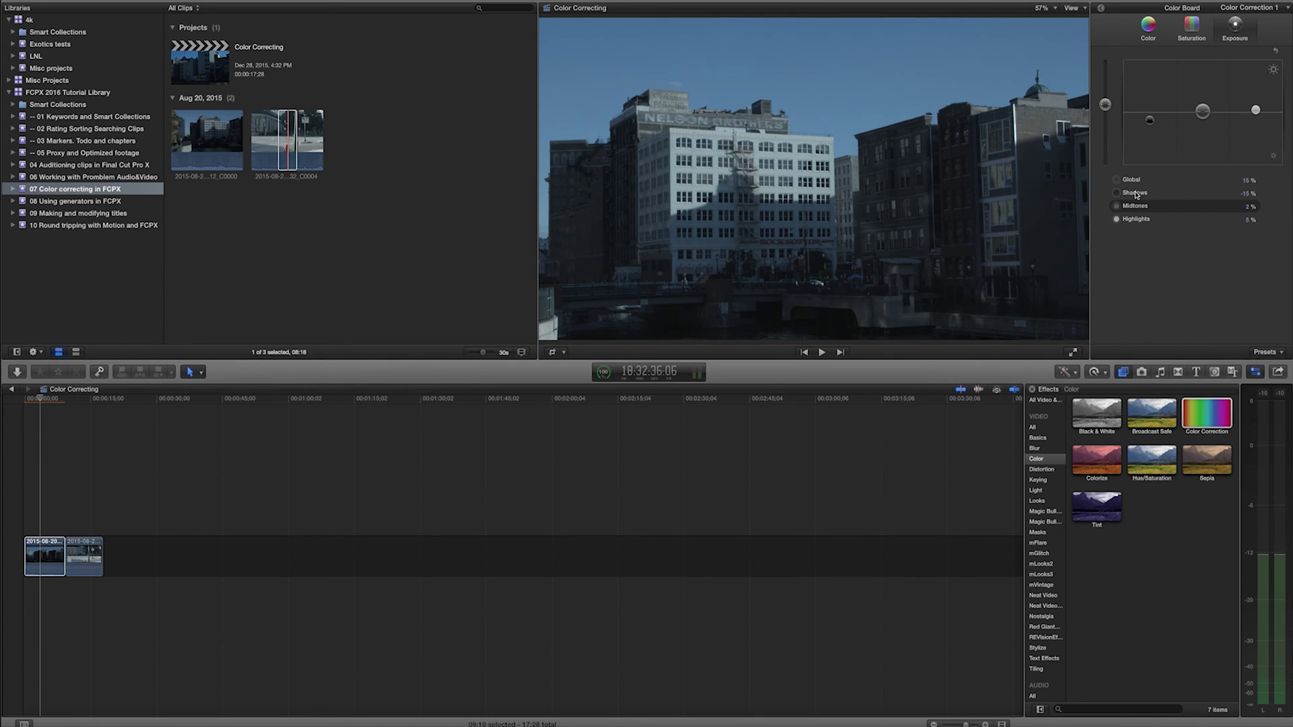
click(1093, 162)
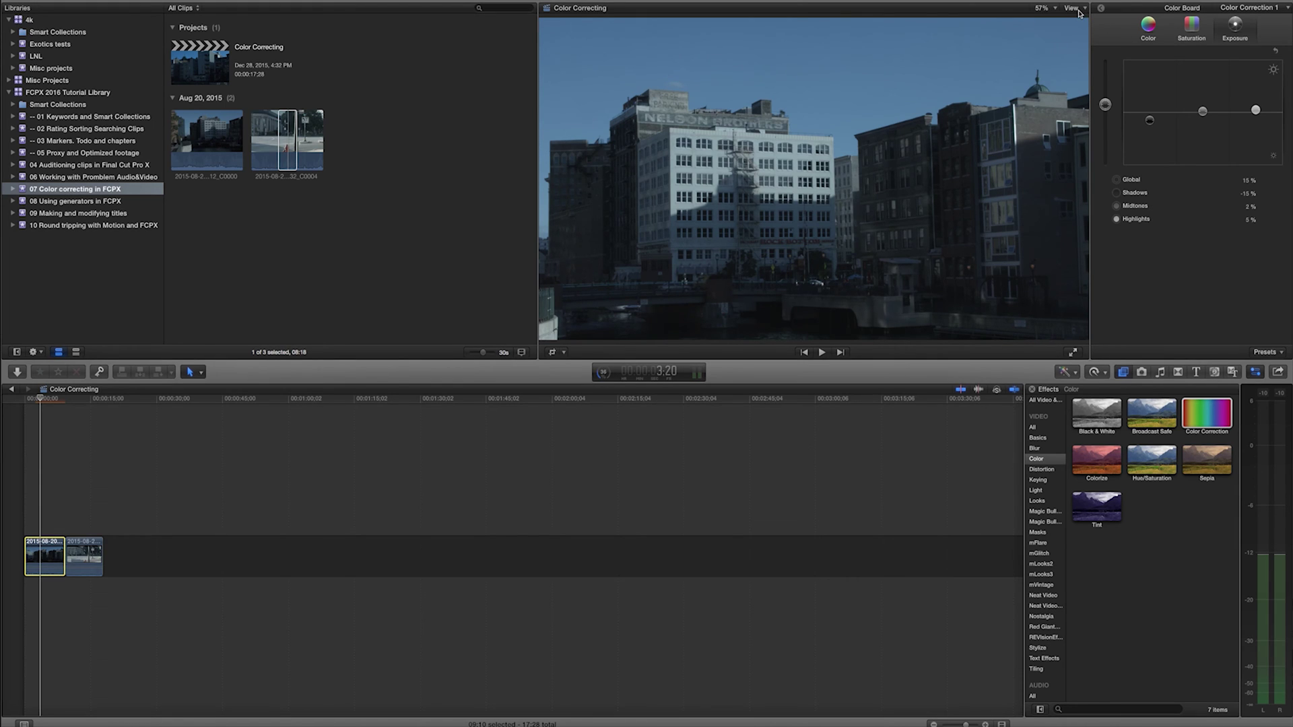
Show the video scopes beside the viewer and try the Histogram and Vectorscope views
click(1079, 11)
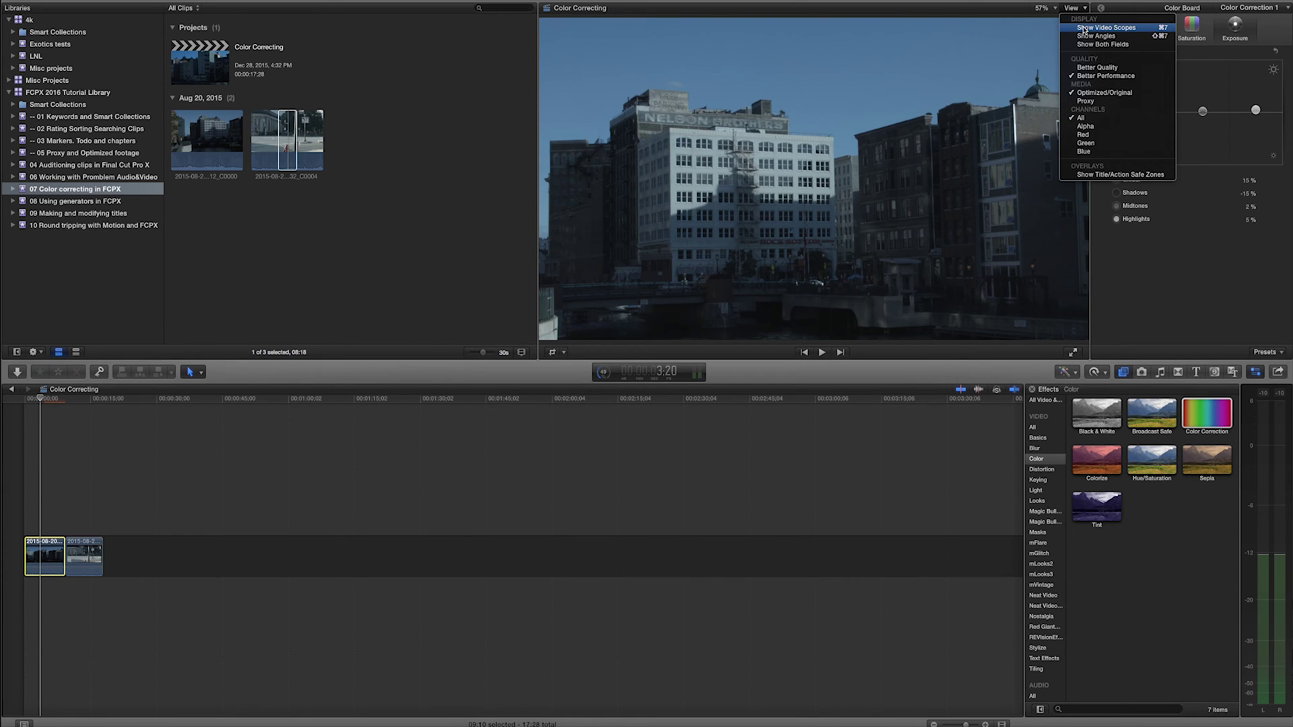
click(1083, 28)
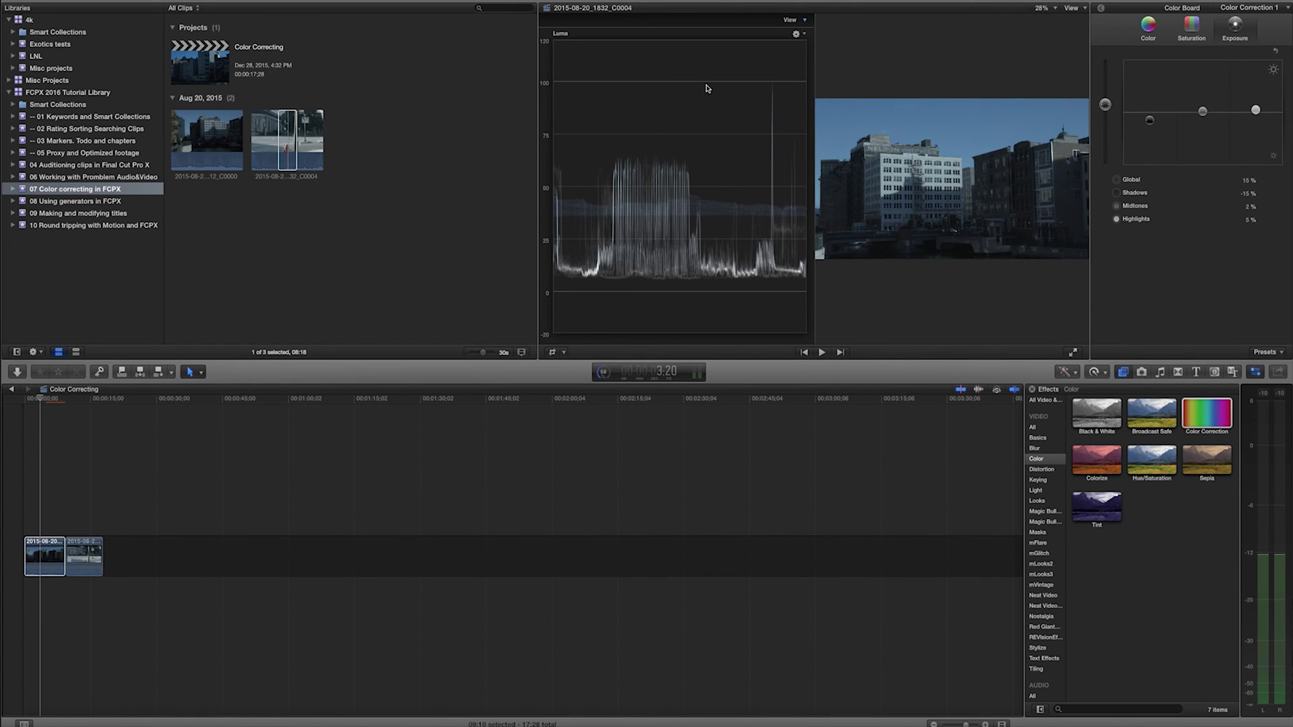
click(798, 35)
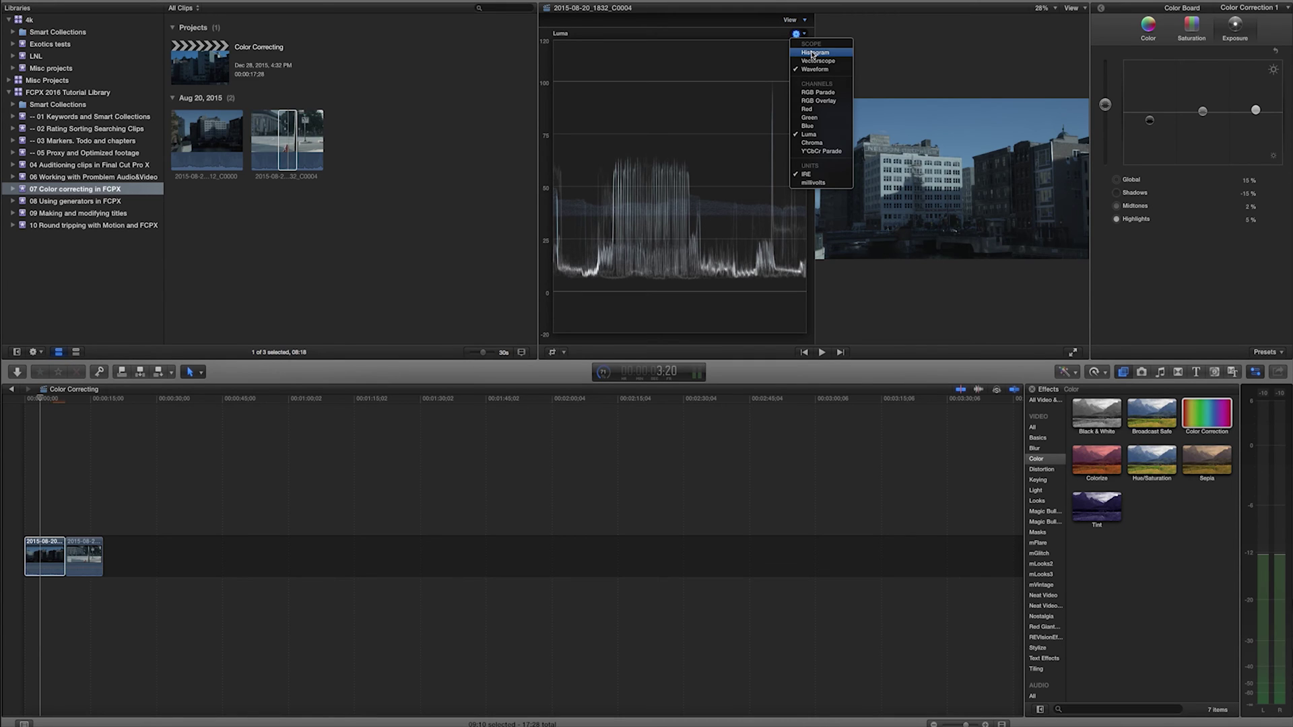
click(812, 54)
click(804, 35)
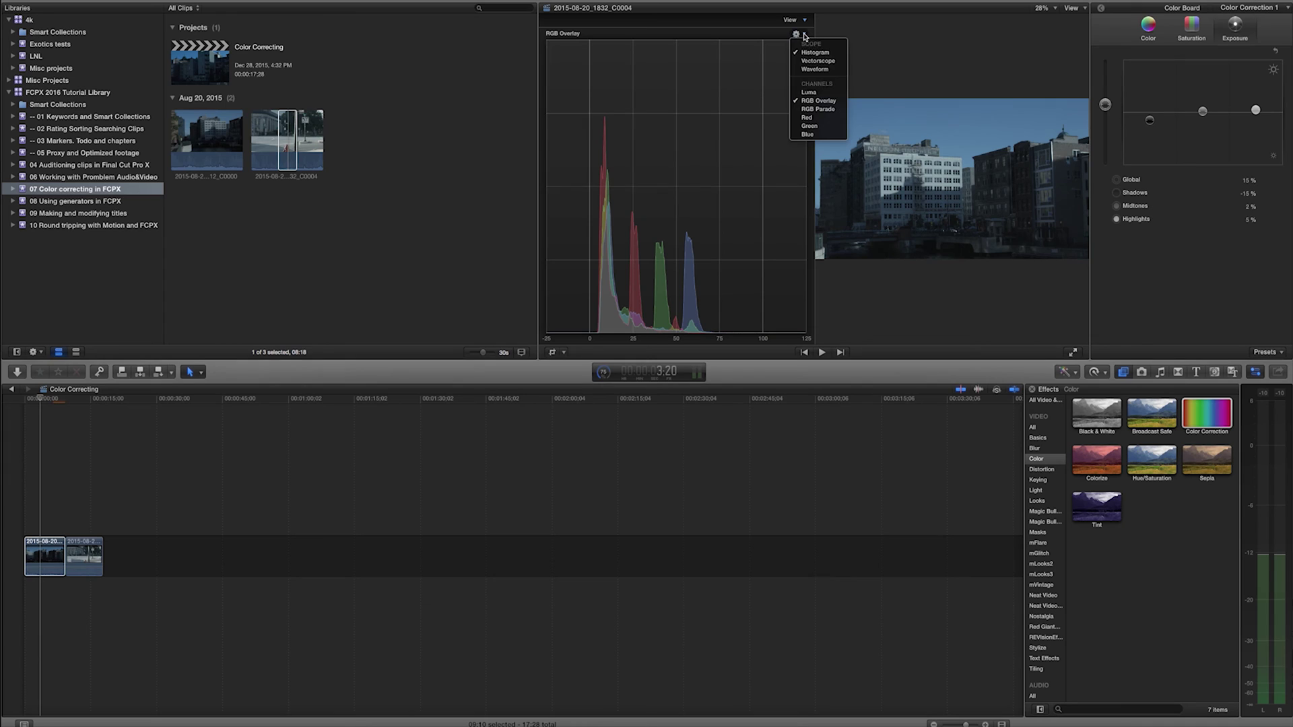
click(815, 60)
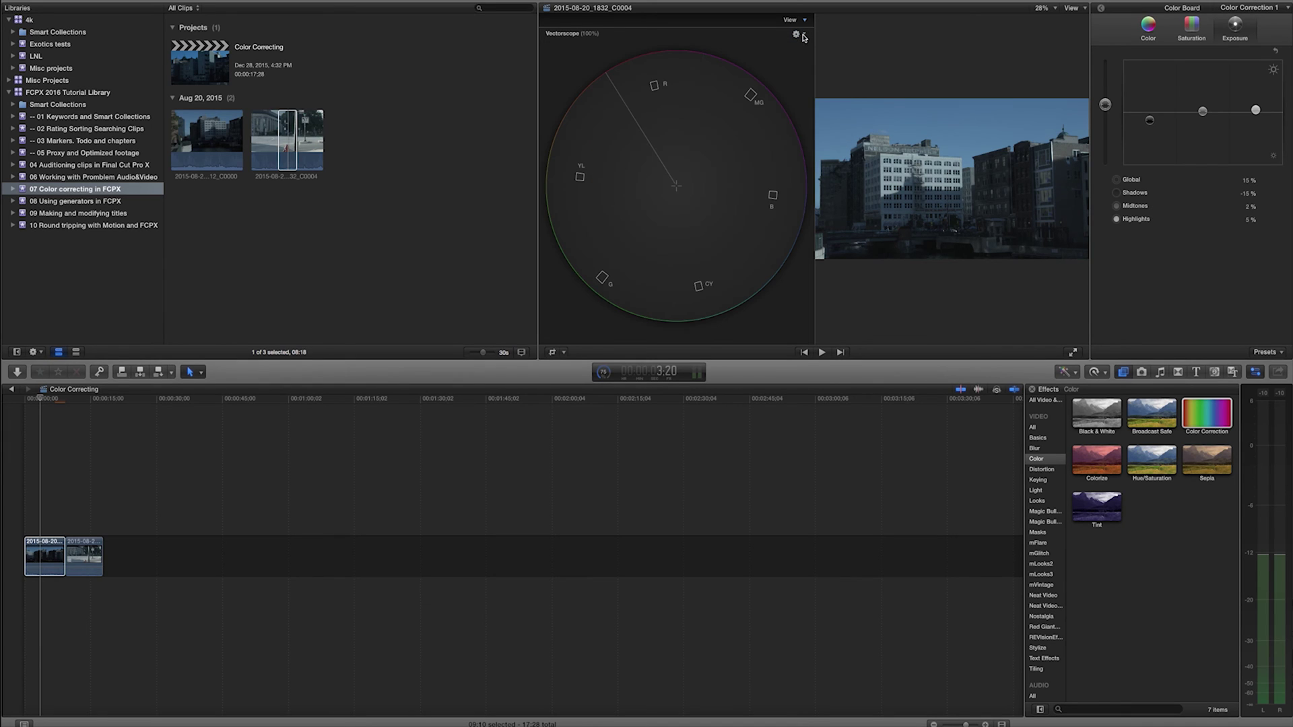
Set the scope to a Waveform with RGB Parade channels
click(803, 36)
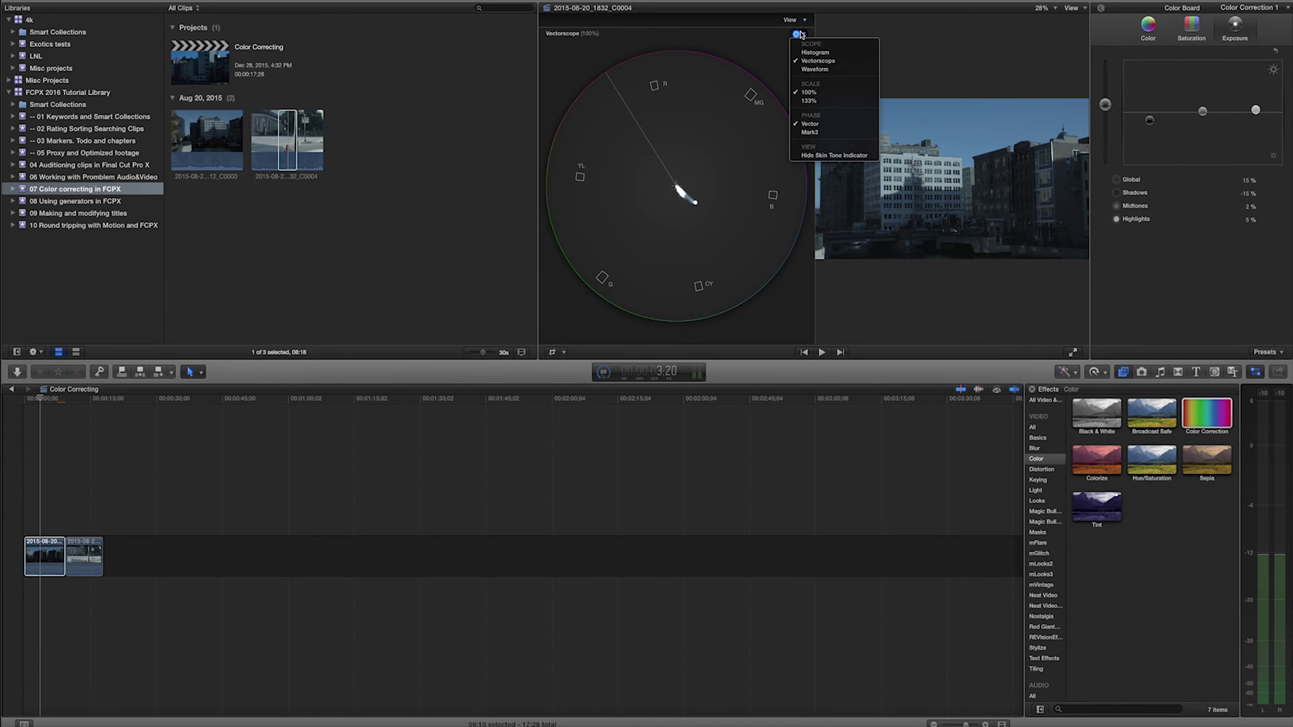
click(813, 70)
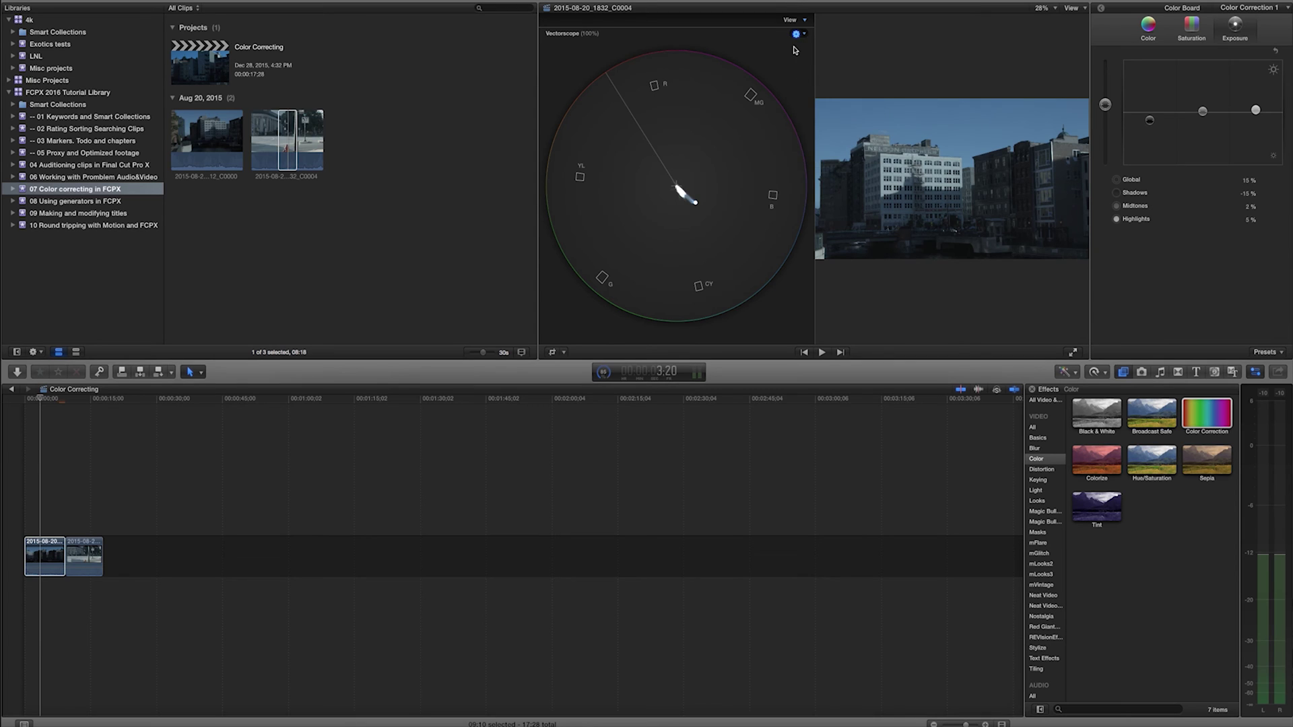
click(798, 33)
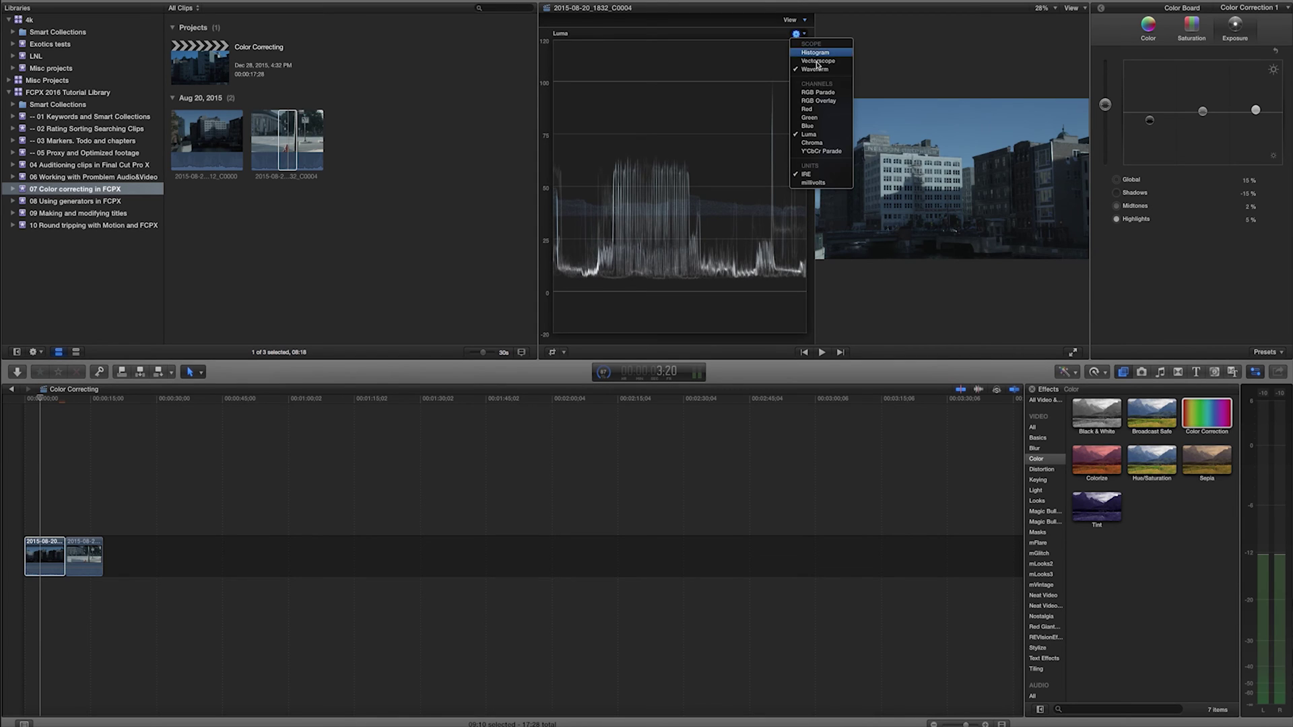
click(836, 92)
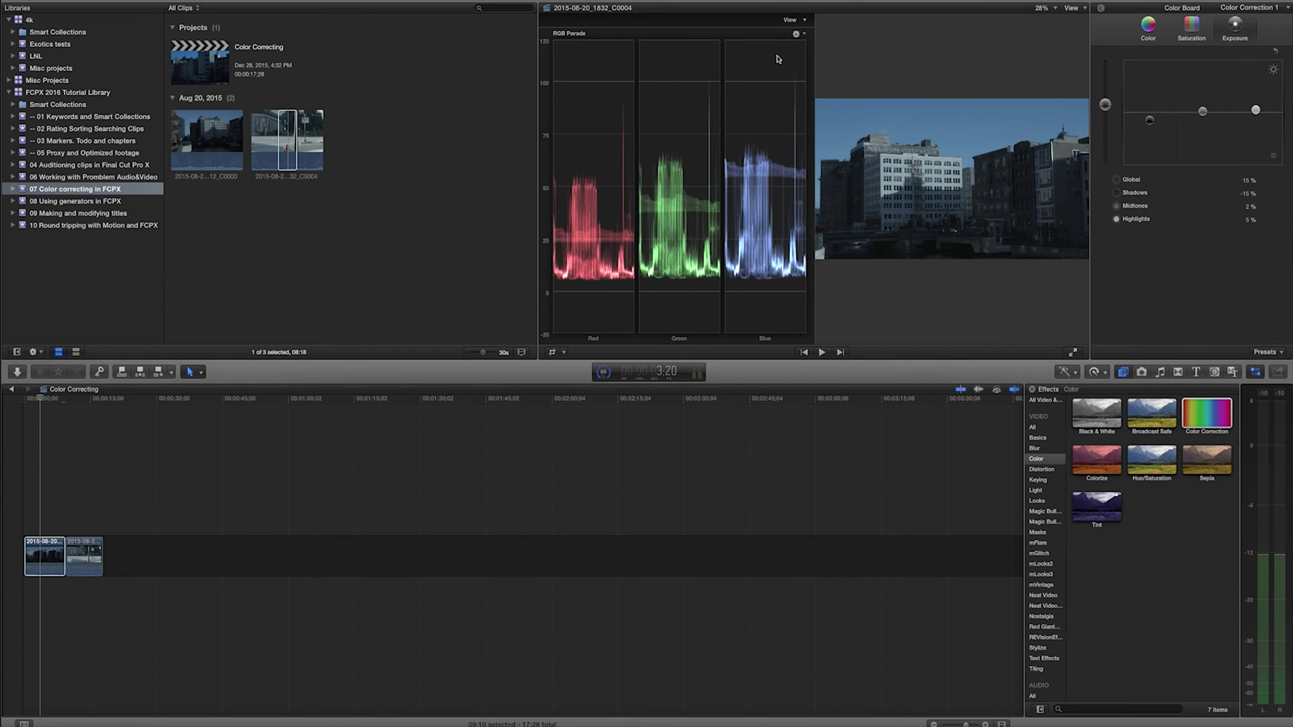
Stack two scopes vertically, widen the scope area, and set the lower scope to RGB Parade
click(792, 21)
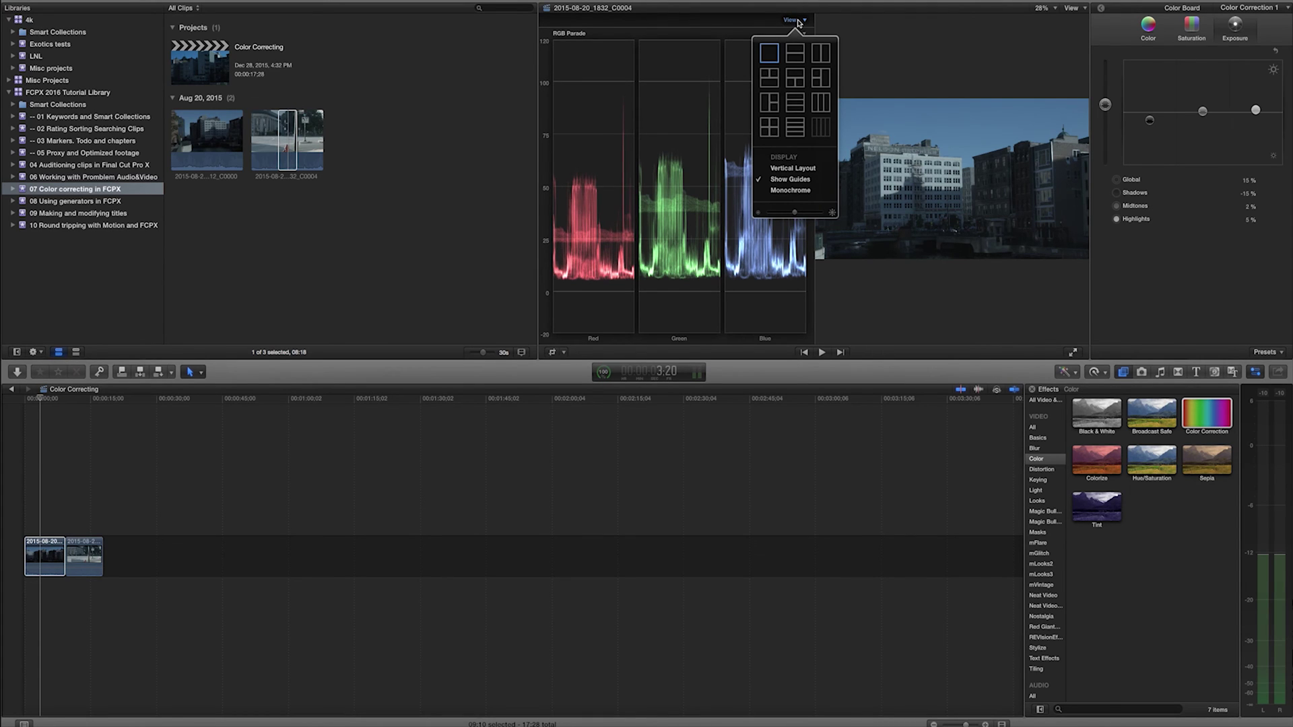
click(795, 53)
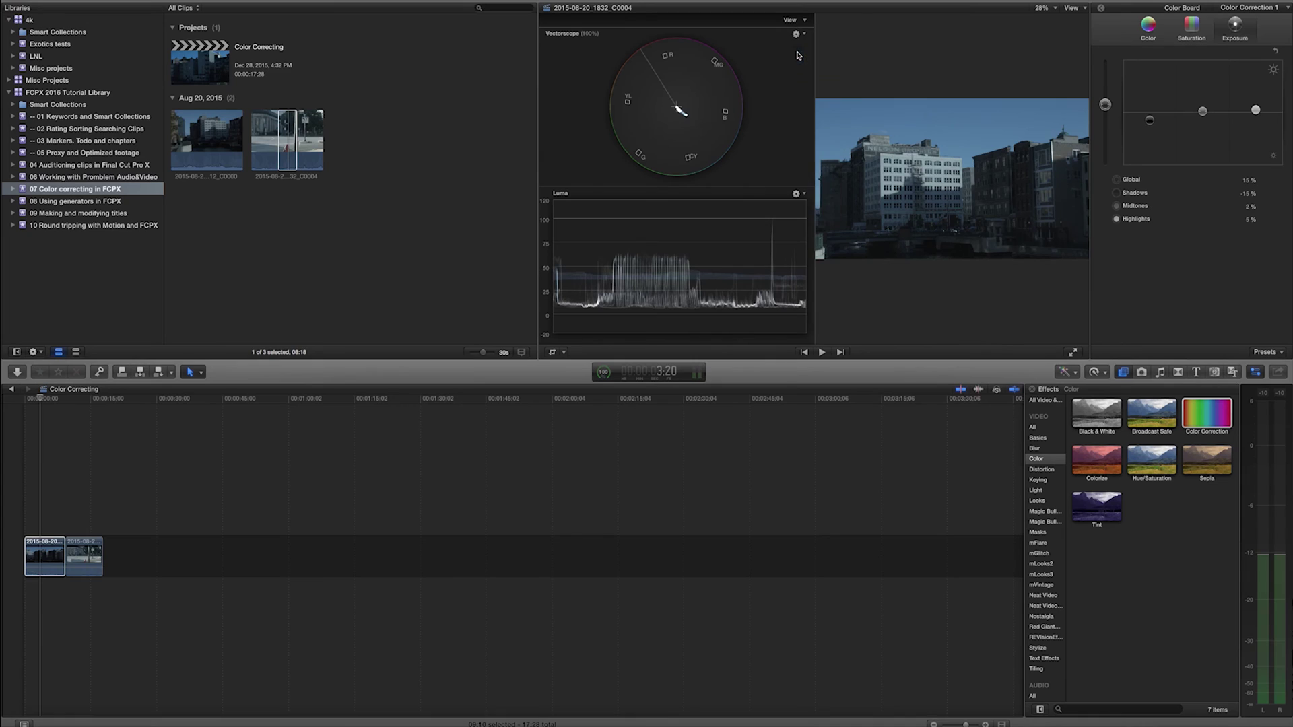
click(535, 124)
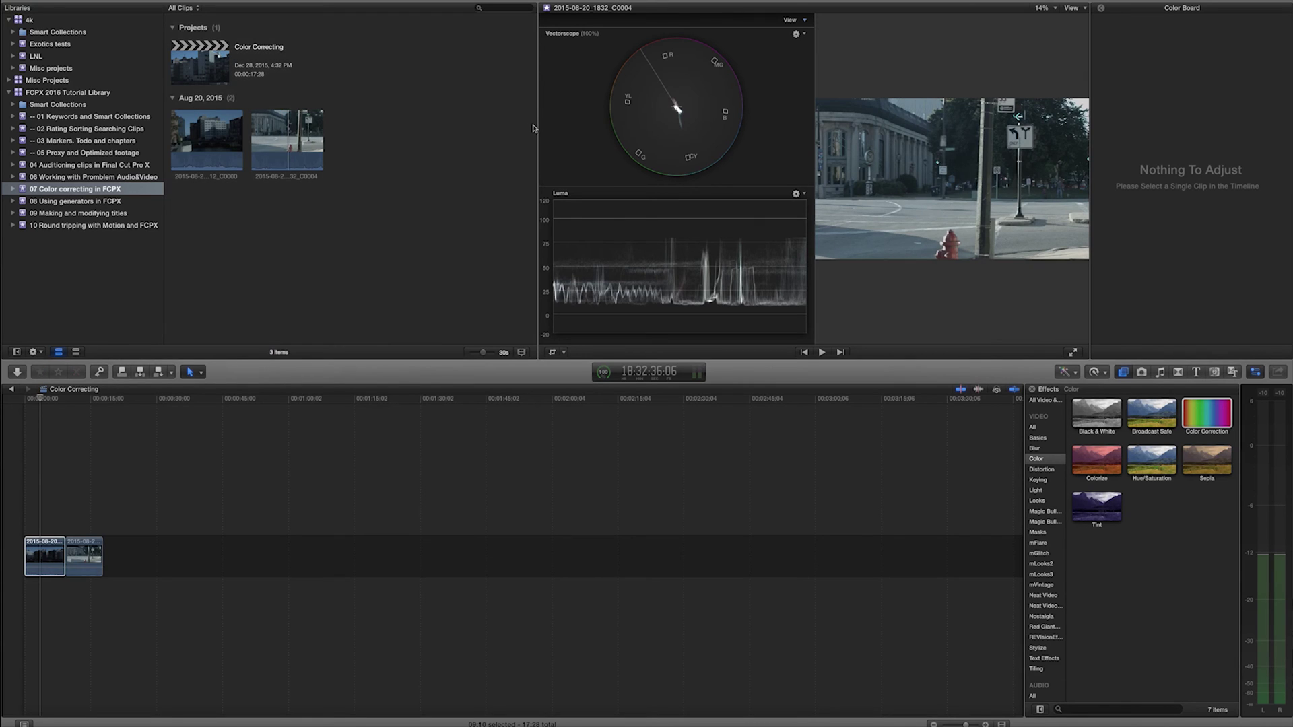
drag(539, 125, 414, 131)
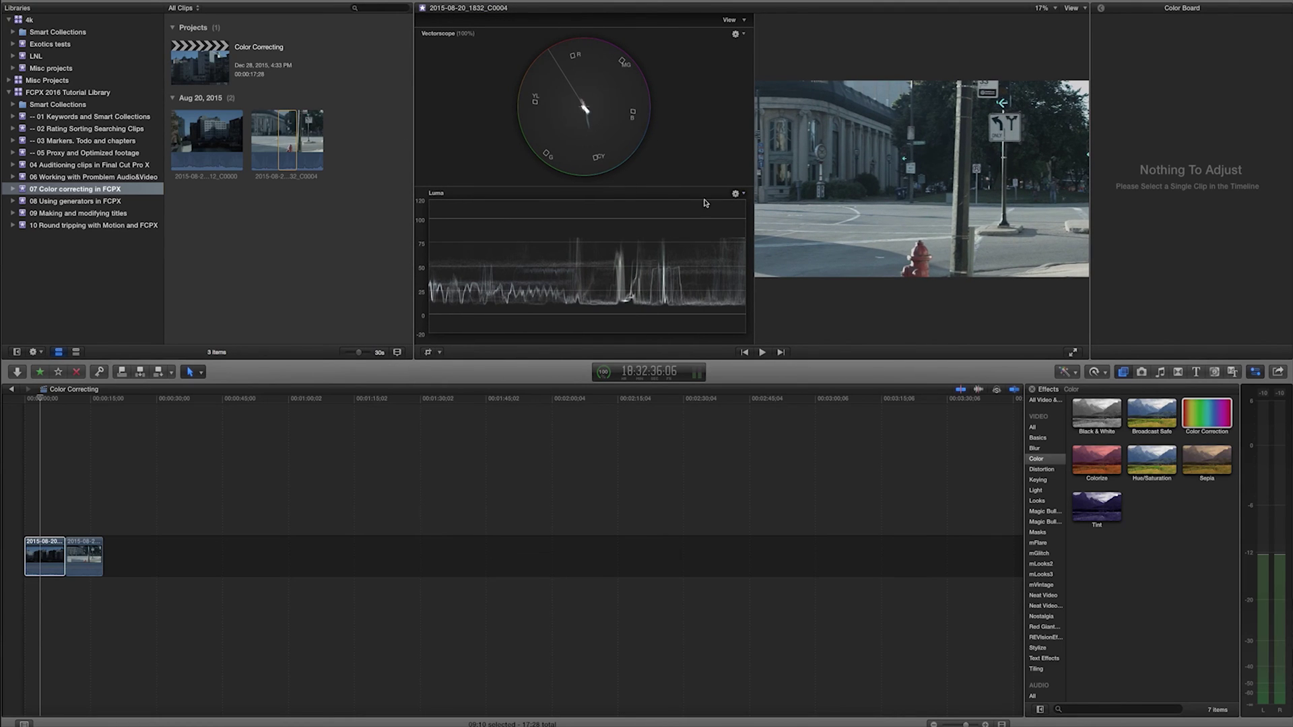
click(741, 194)
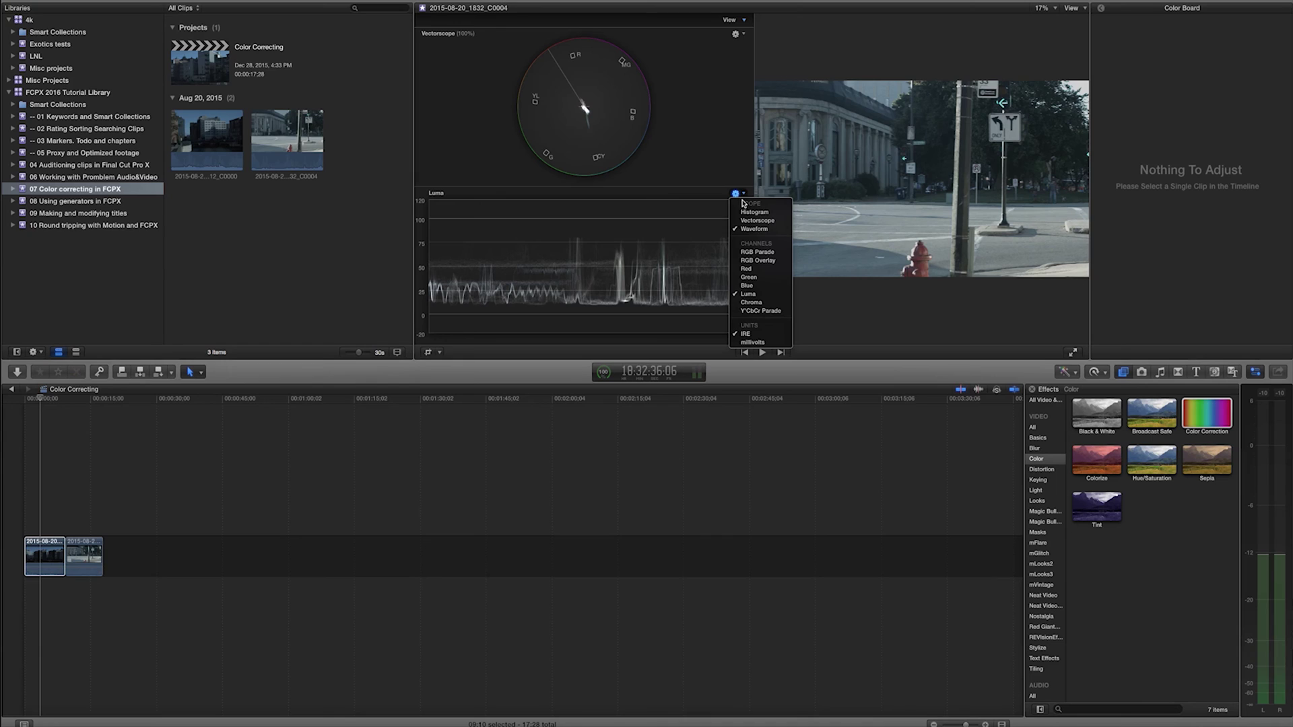
click(772, 251)
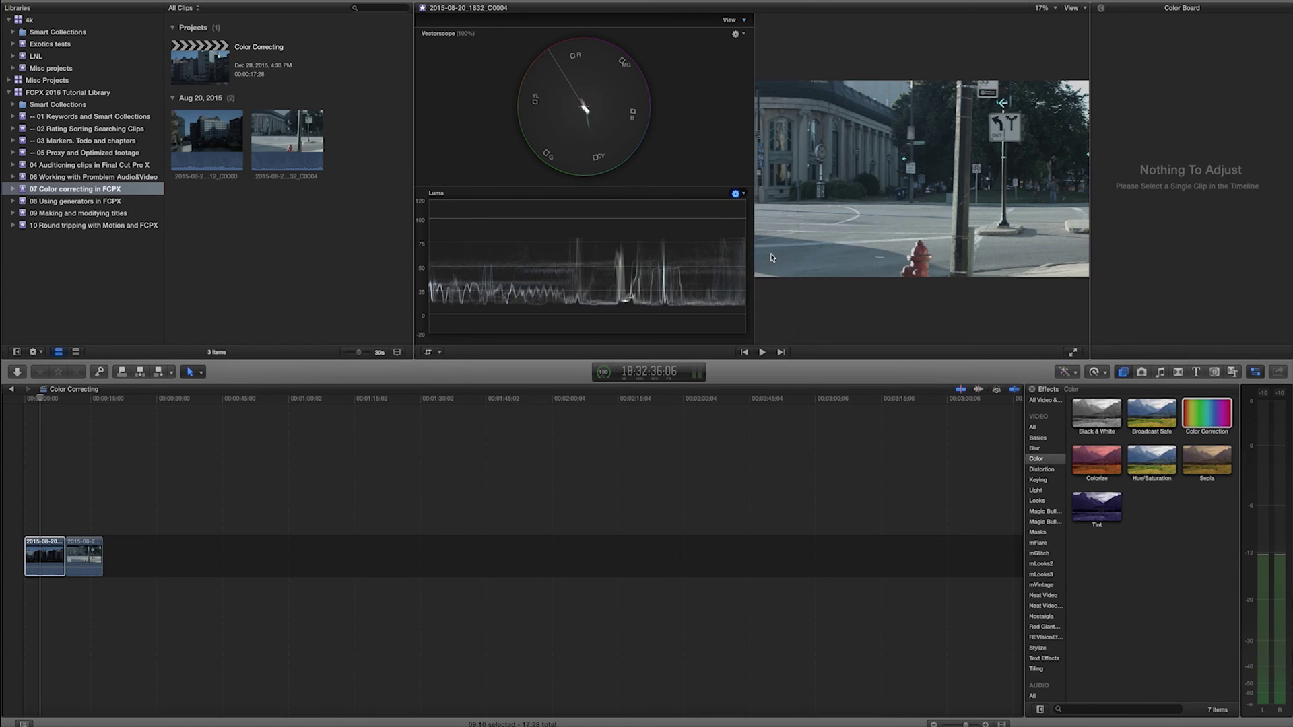
Select the first timeline clip and play it back, parking the playhead around 7:07
key(super+2)
click(57, 400)
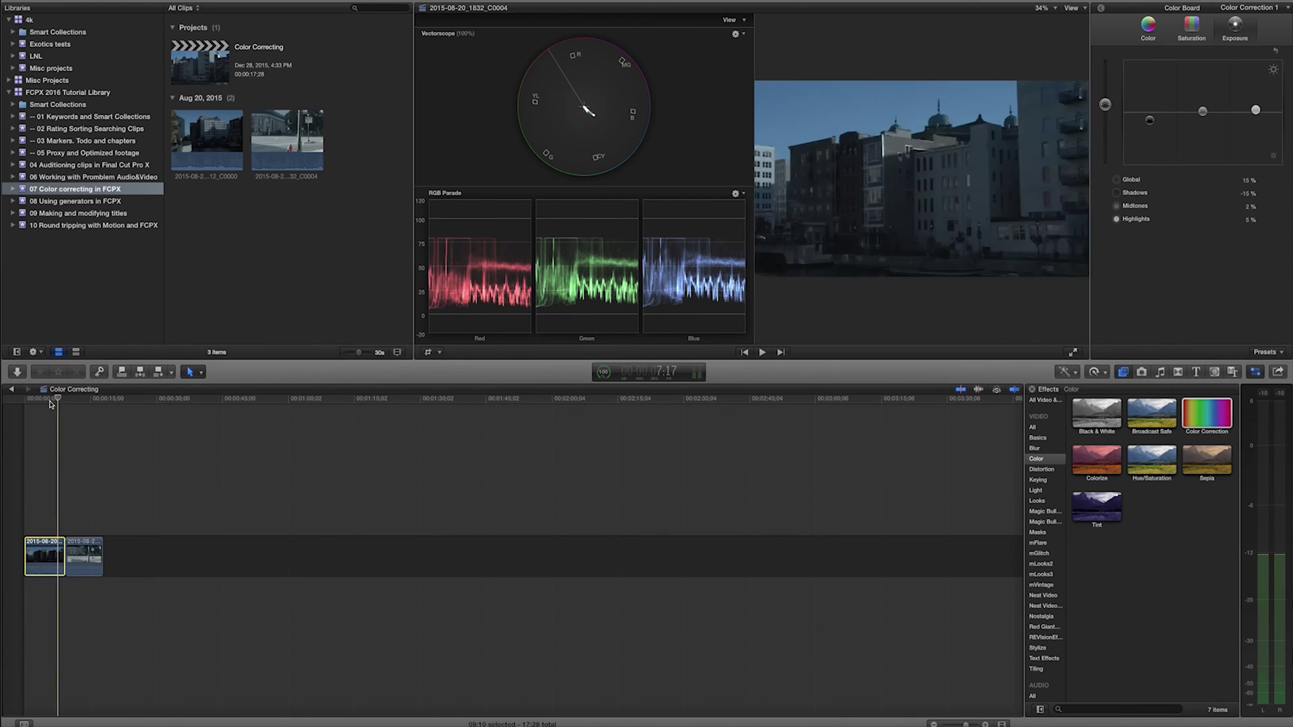
click(51, 400)
key(space)
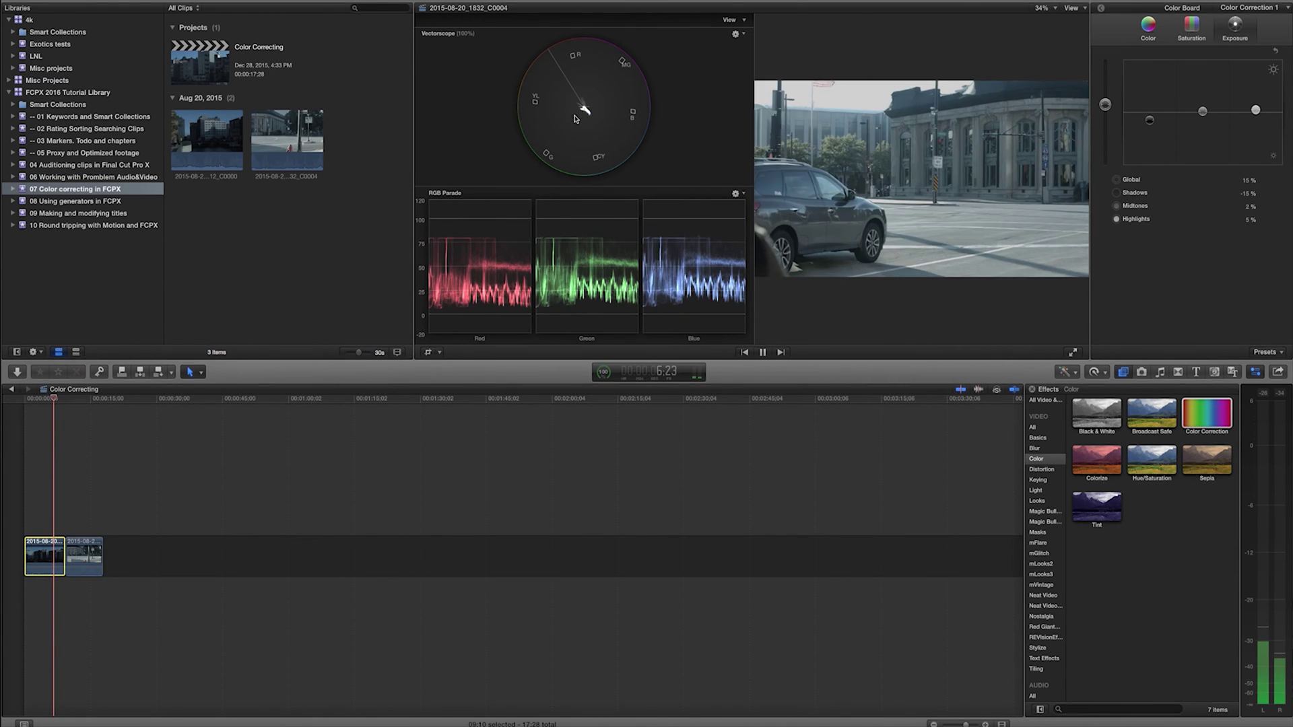
key(space)
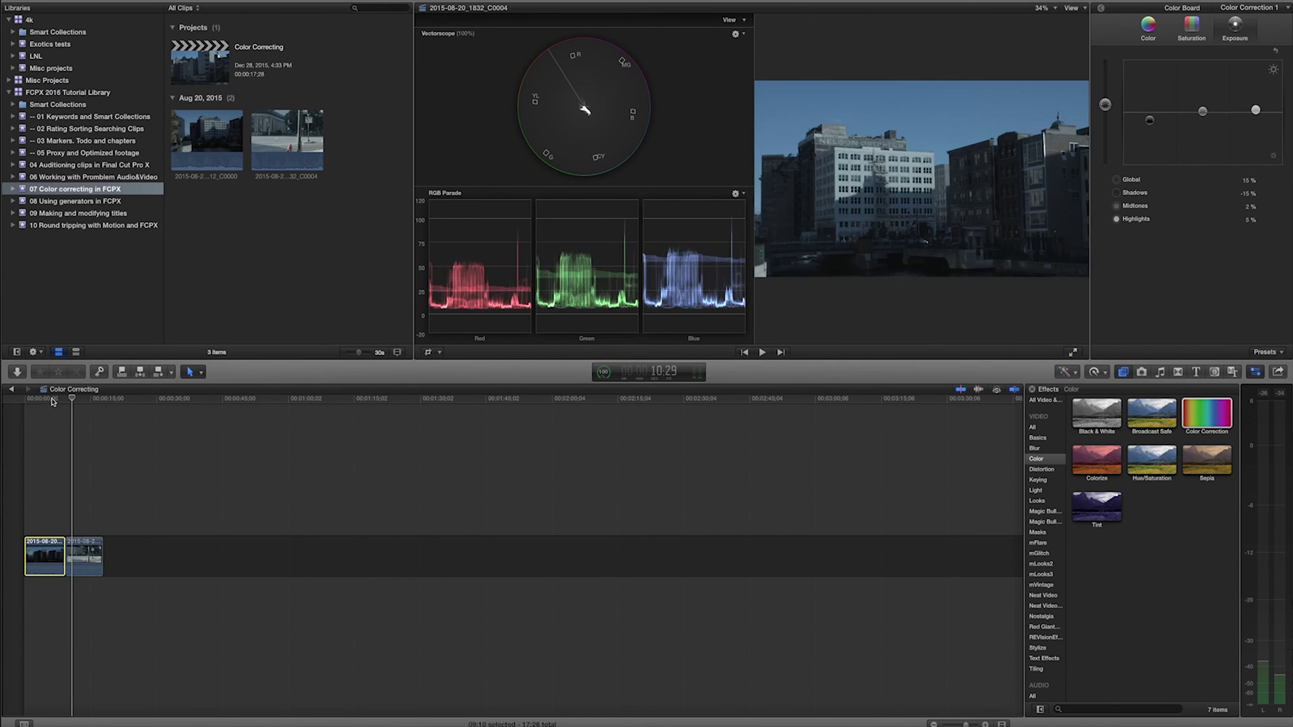
click(54, 402)
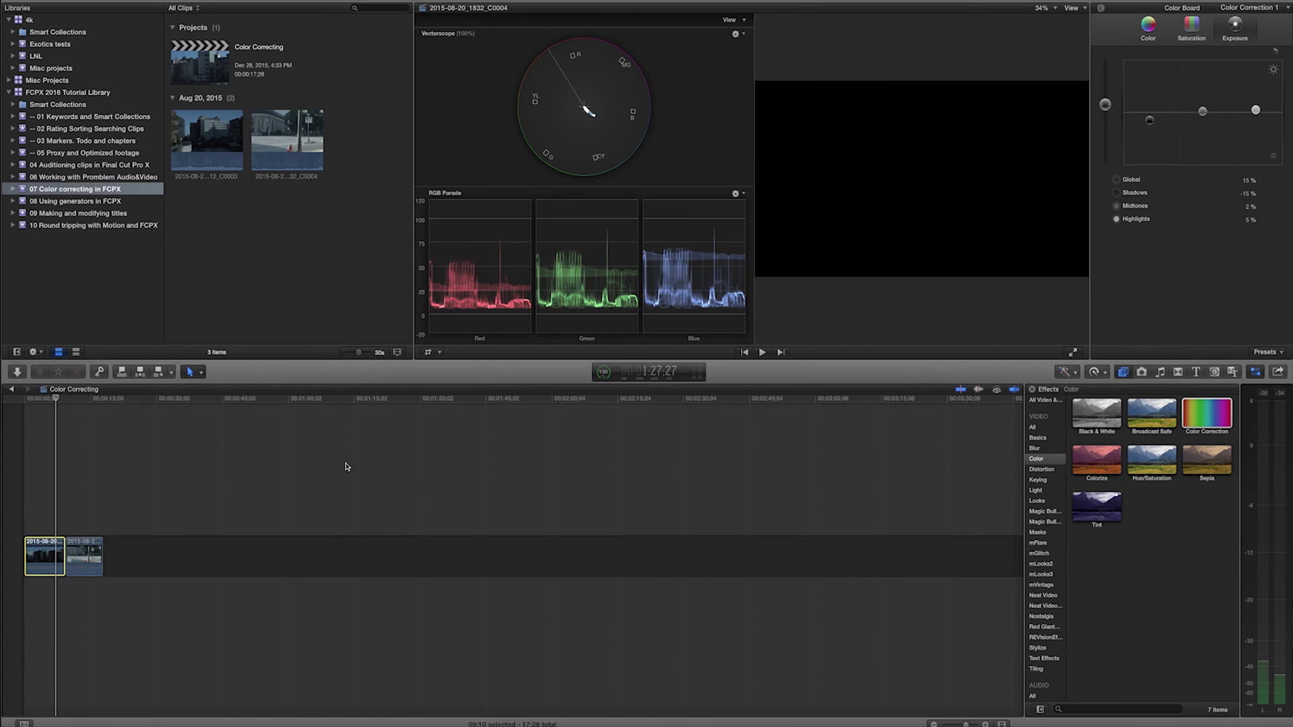
Tint the first clip's shadows 3% and highlights 2% toward blue on the Color tab
click(1148, 26)
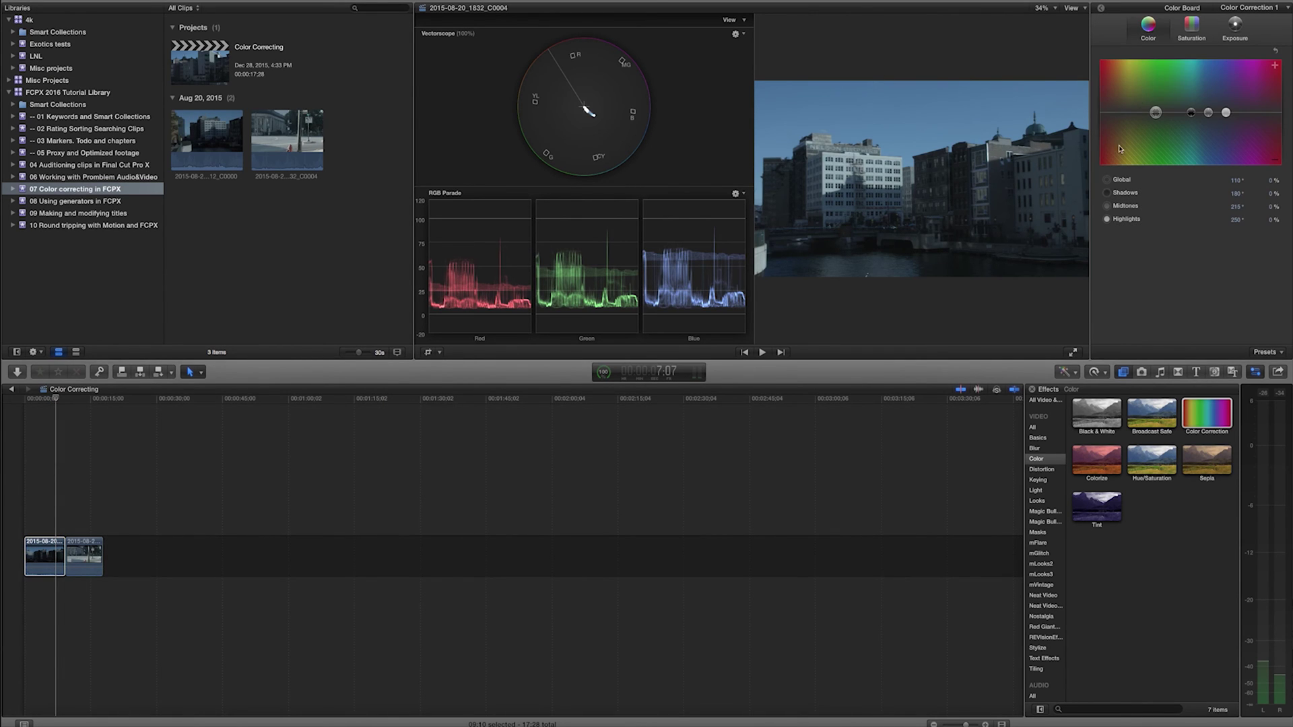
drag(1235, 193, 1261, 195)
mouse_move(1228, 113)
mouse_down()
mouse_move(1218, 102)
mouse_move(1229, 113)
mouse_up()
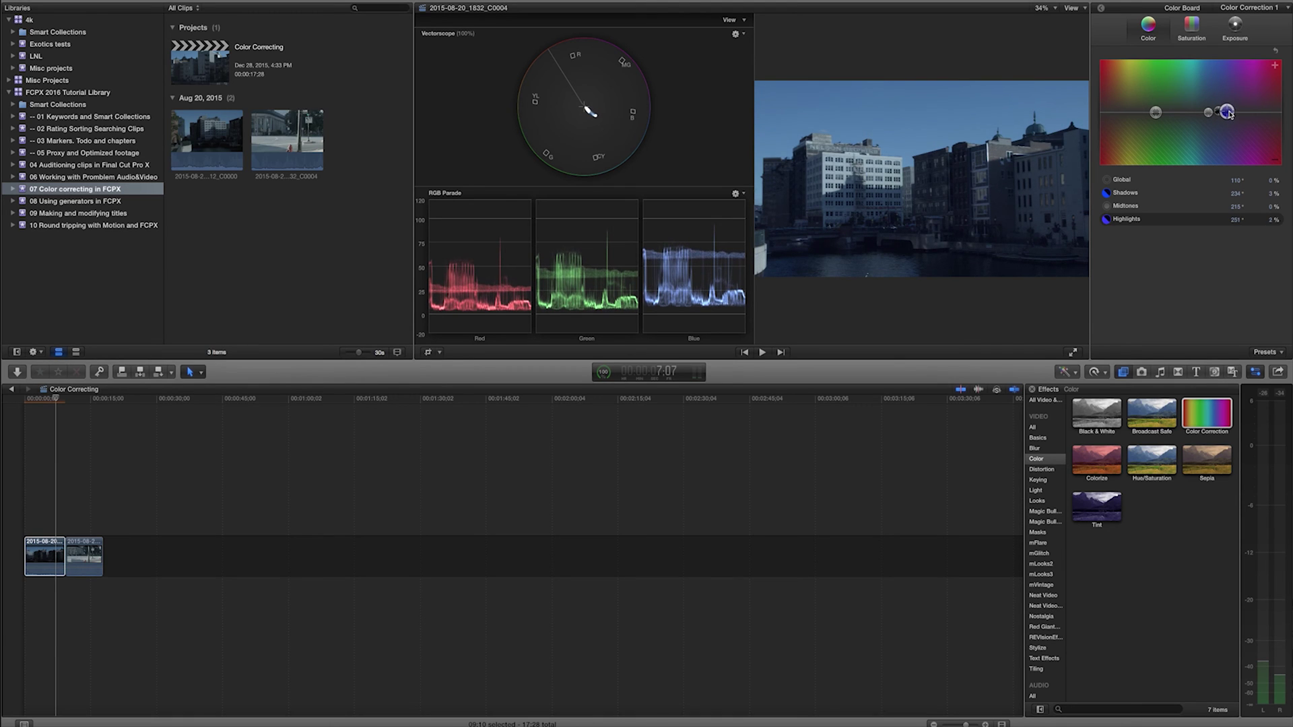
click(1229, 26)
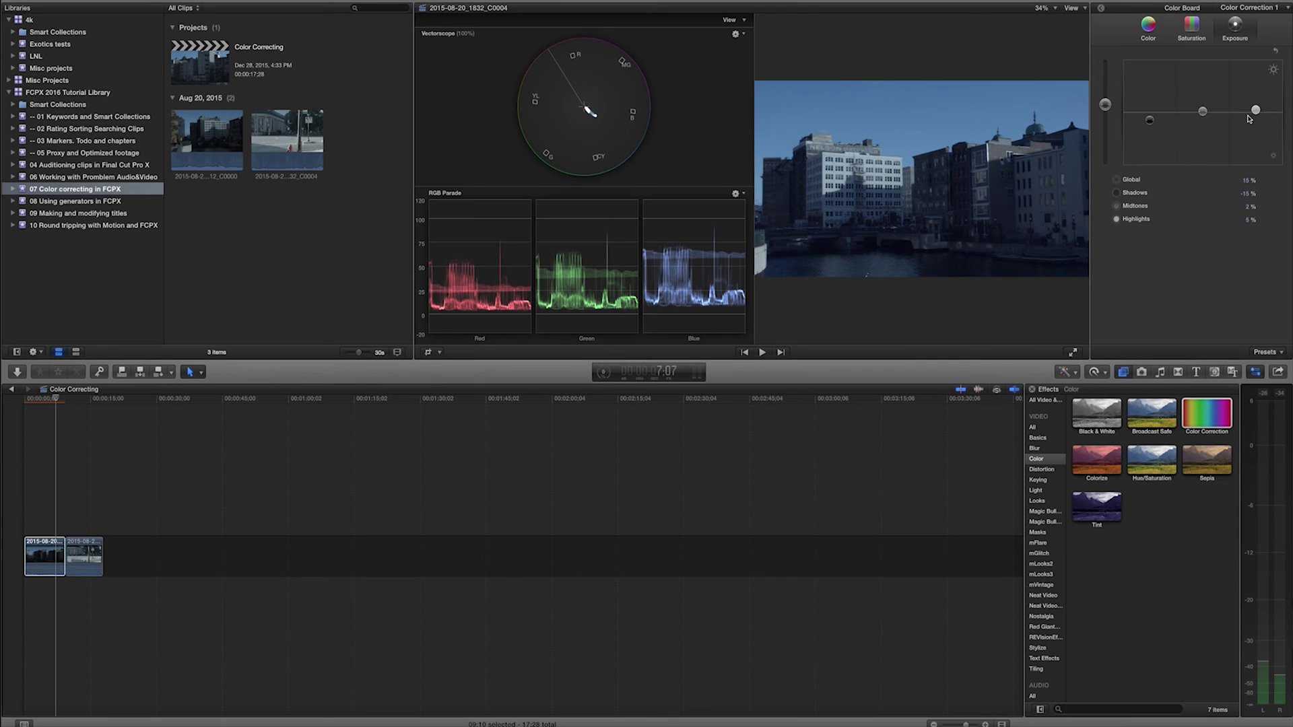
On the Exposure tab, push Highlights up to 25% and pull Global down to 11%
drag(1257, 111, 1256, 100)
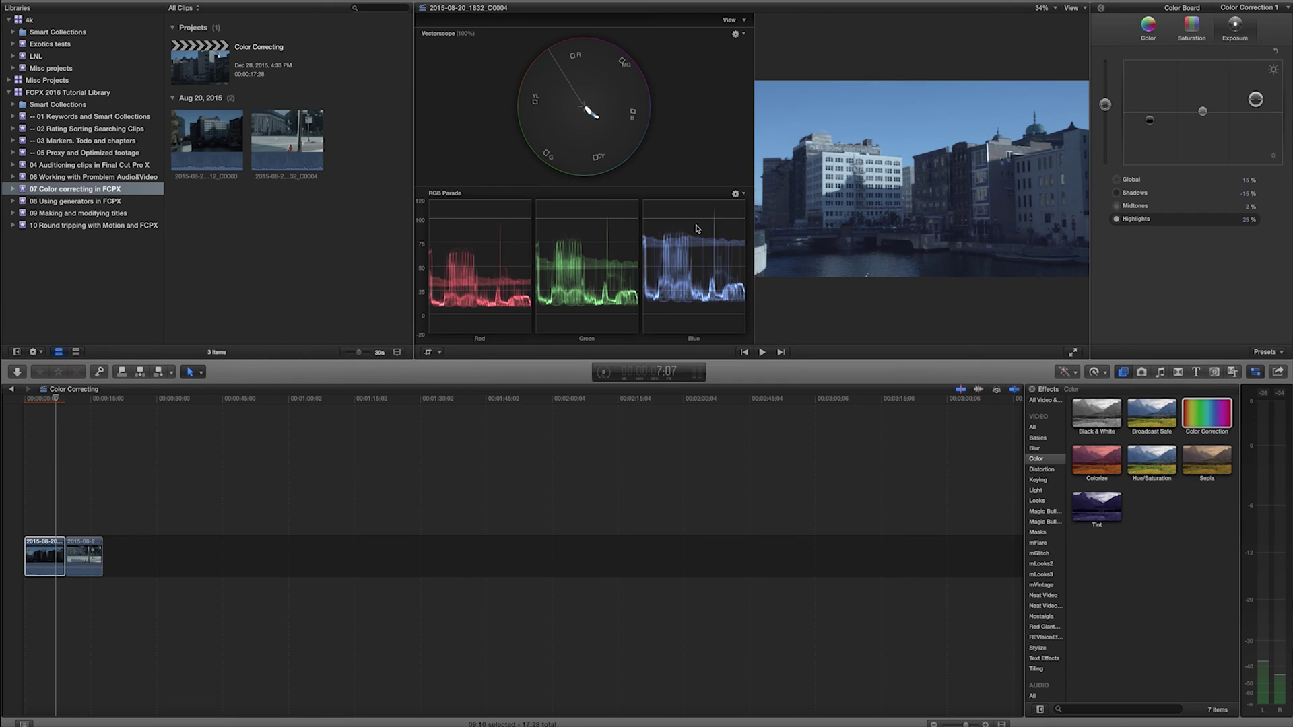
click(1227, 91)
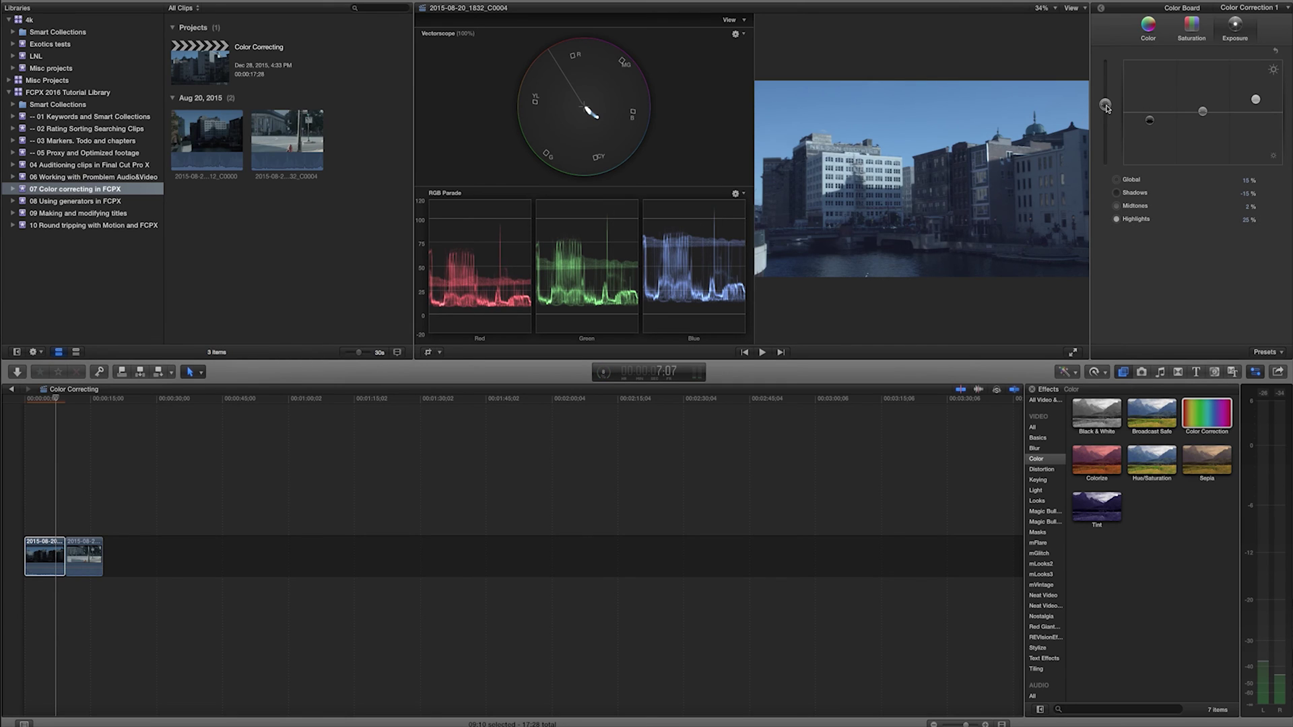
drag(1106, 108, 1108, 111)
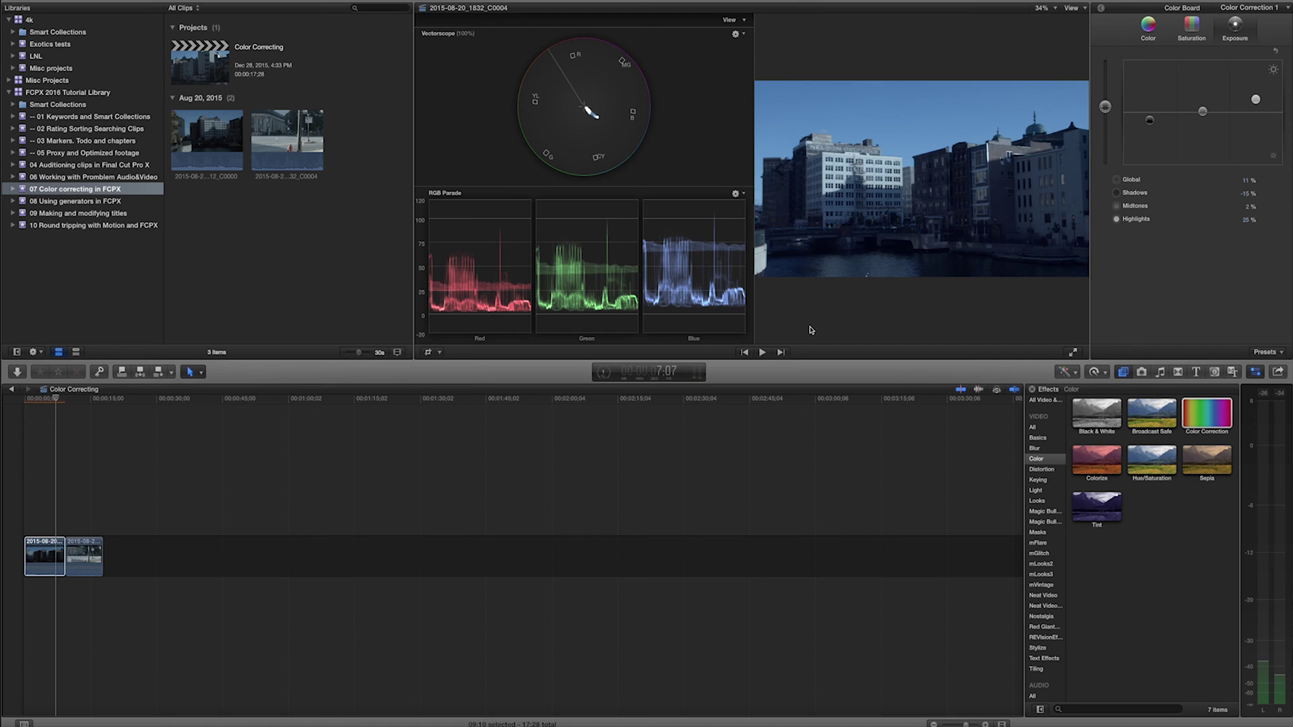
click(1279, 353)
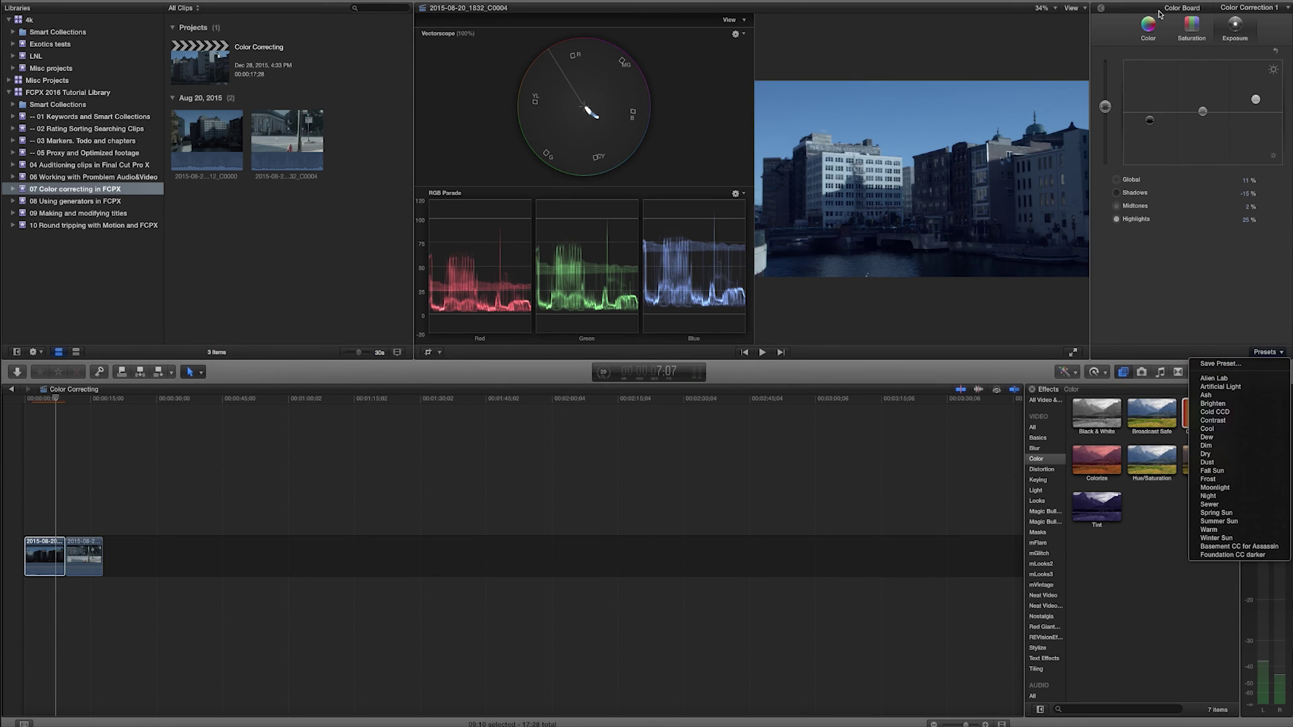
Close the presets list and review the Color, Saturation and Exposure settings
click(1148, 29)
click(1148, 28)
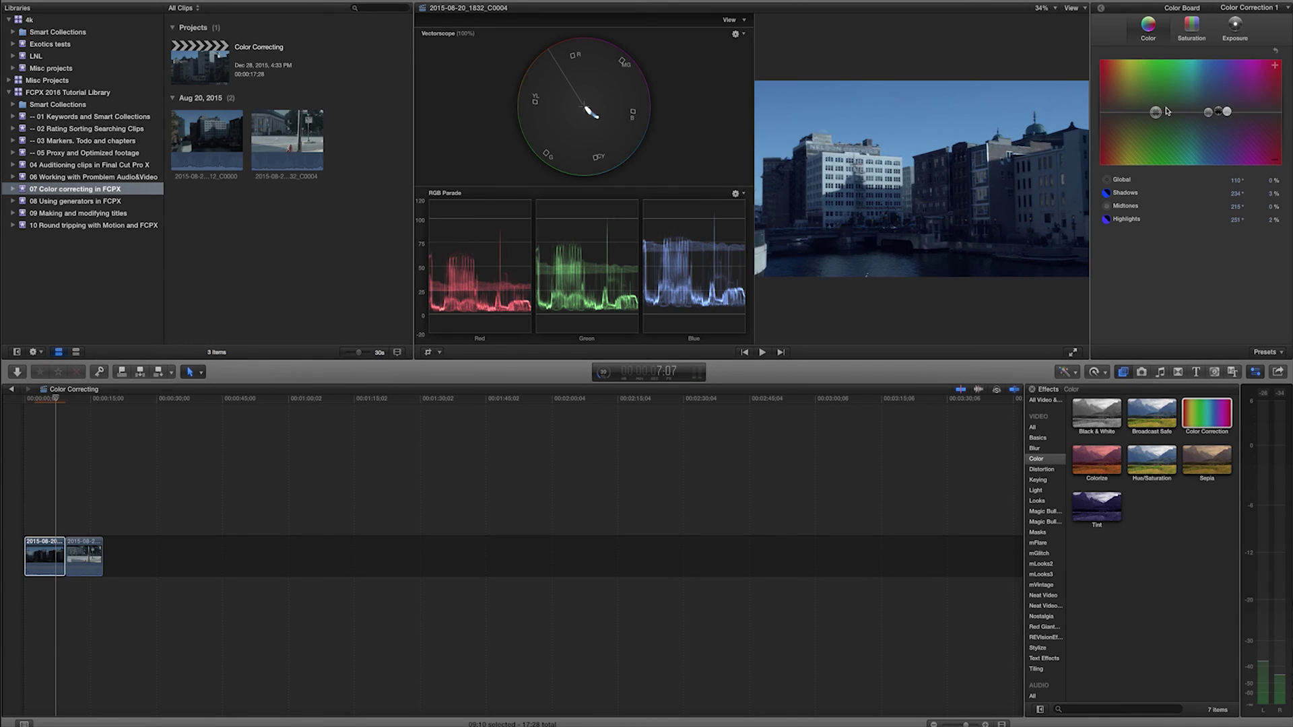
click(1192, 26)
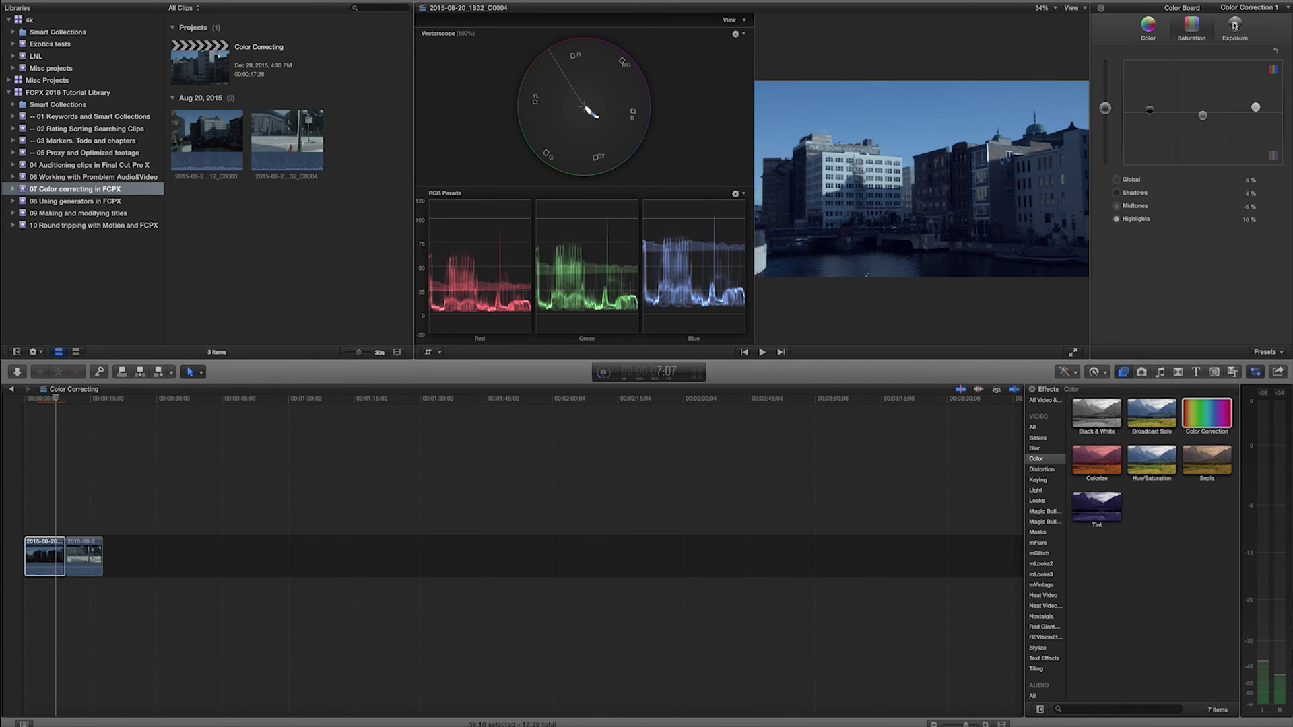
click(1236, 26)
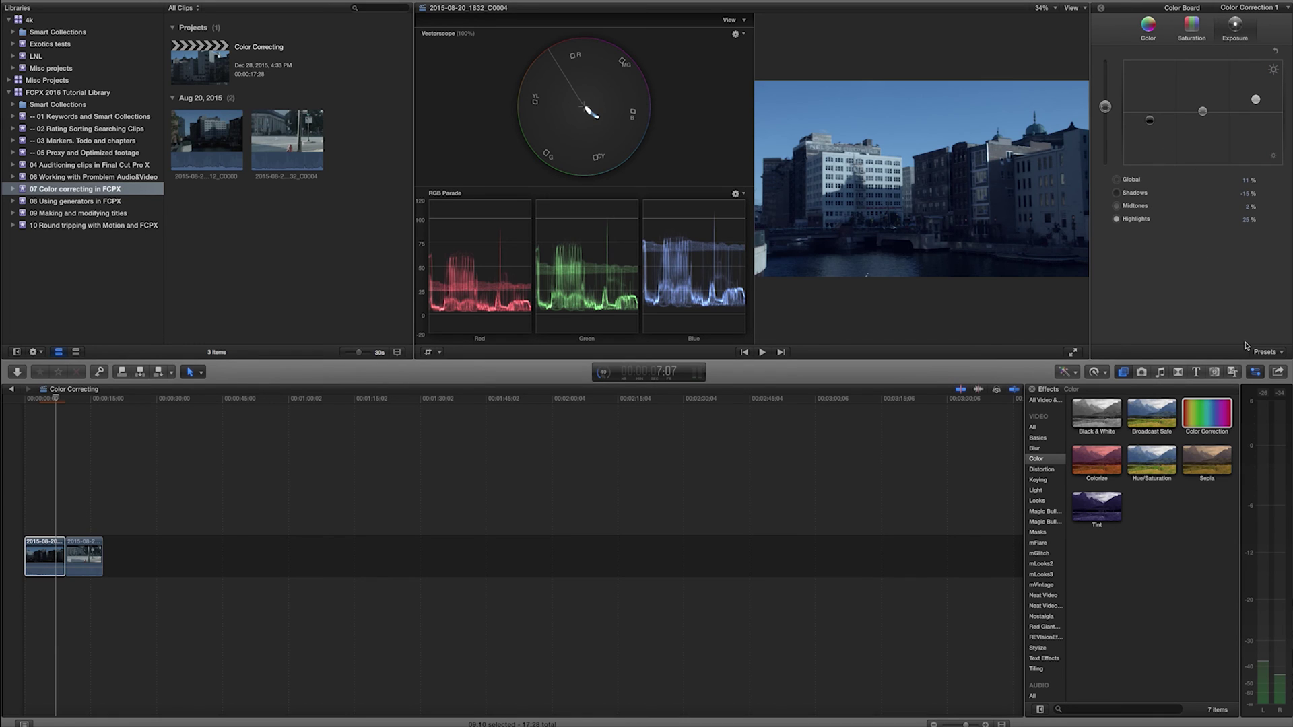
Try the Fall Sun, Moonlight and other presets, ending with every exposure range at 0%
click(1266, 353)
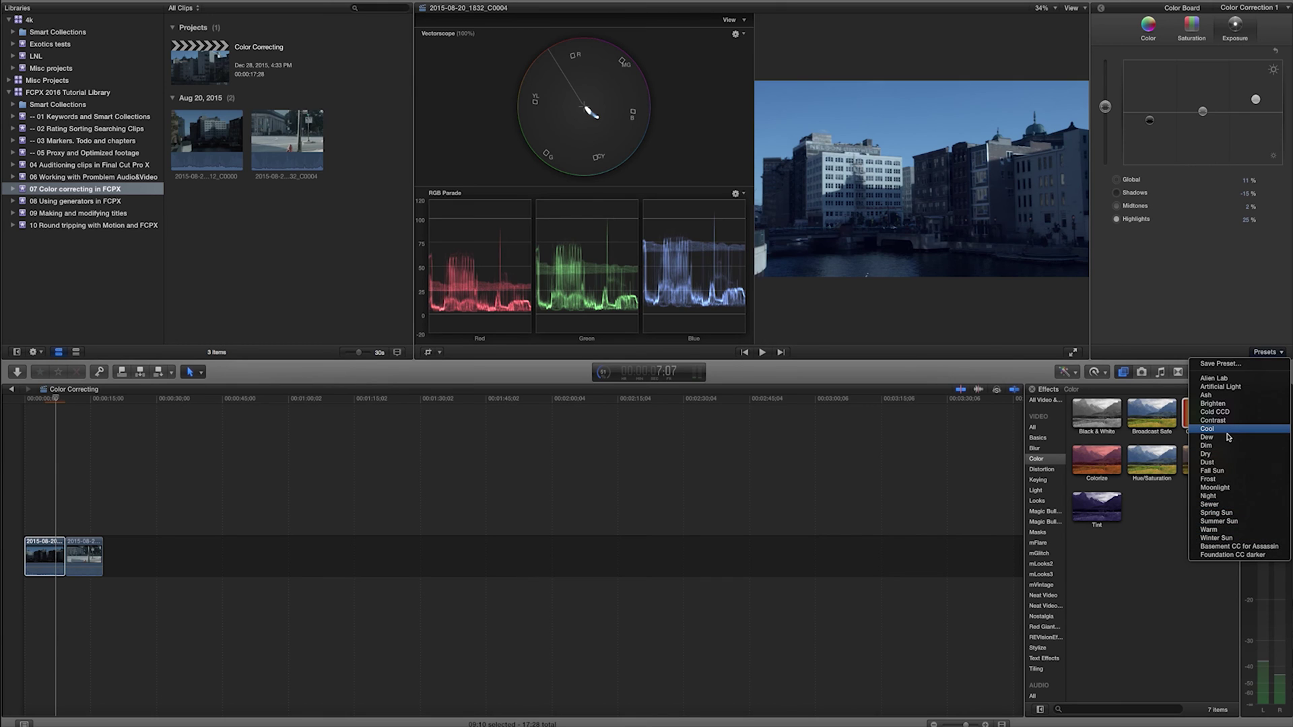
click(1236, 472)
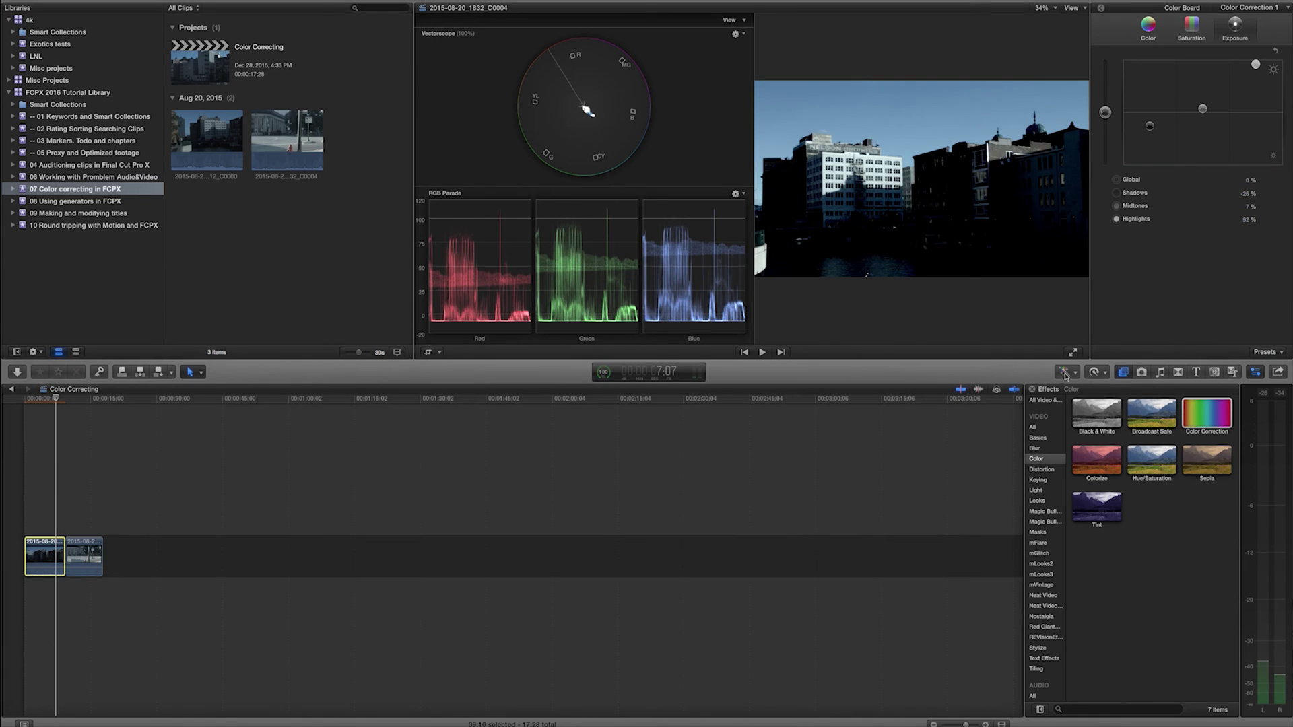
click(1271, 353)
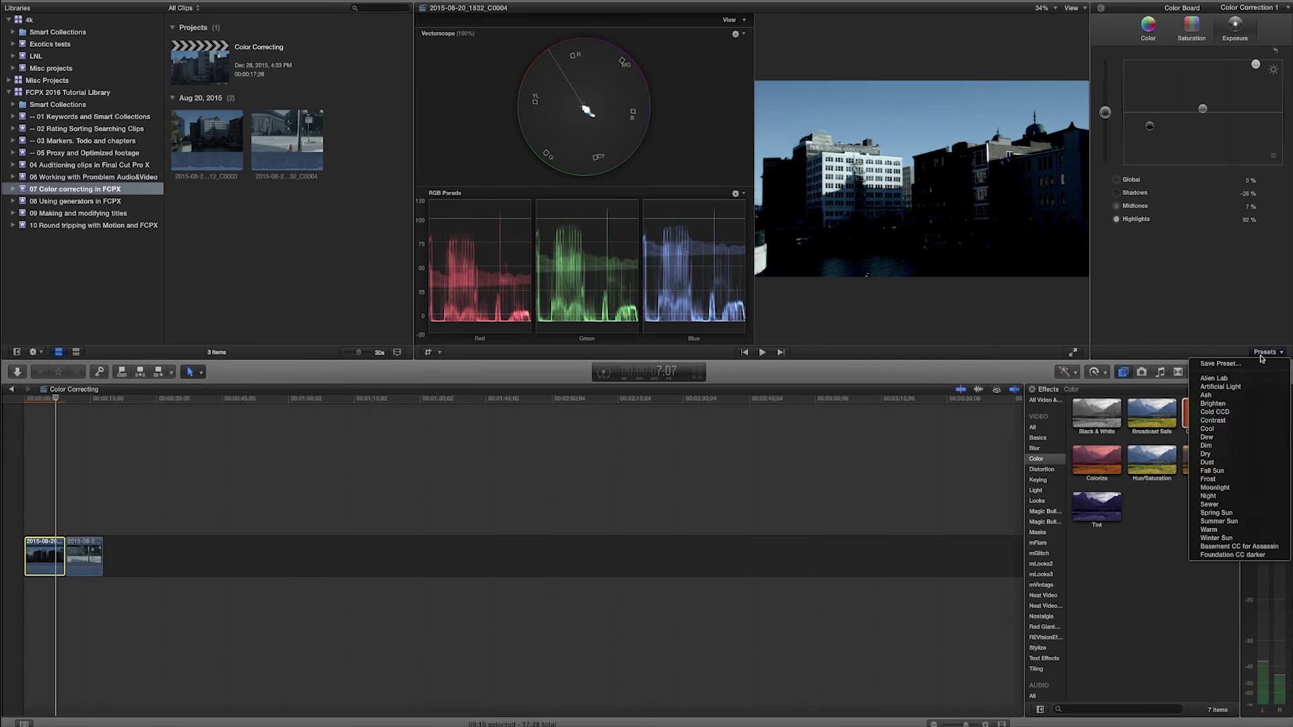
click(1231, 488)
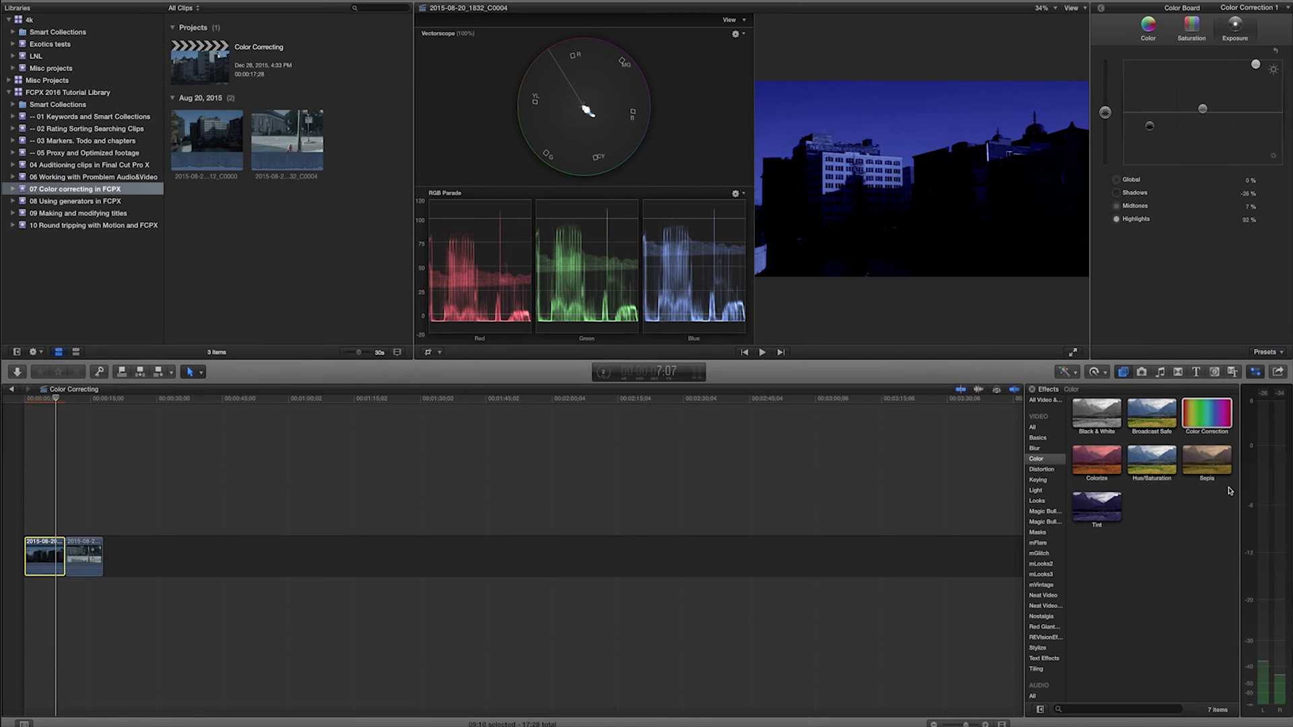
click(1266, 353)
click(1235, 543)
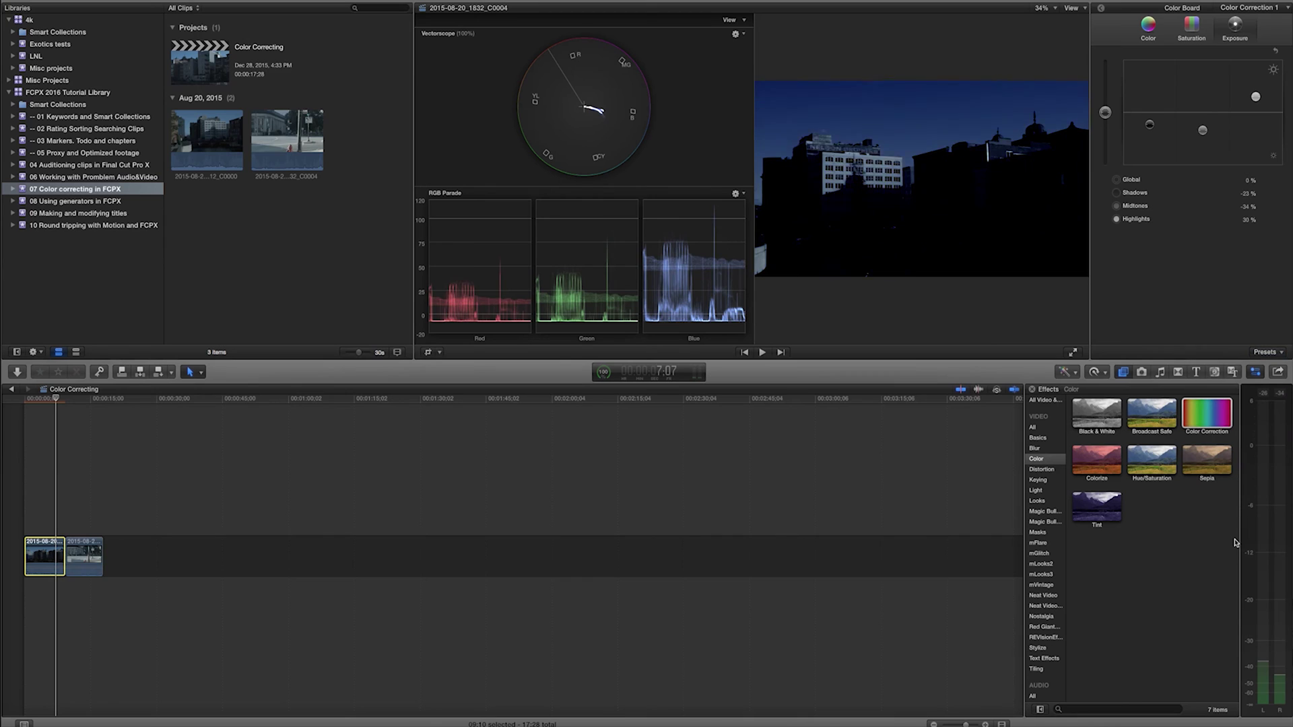
click(1256, 352)
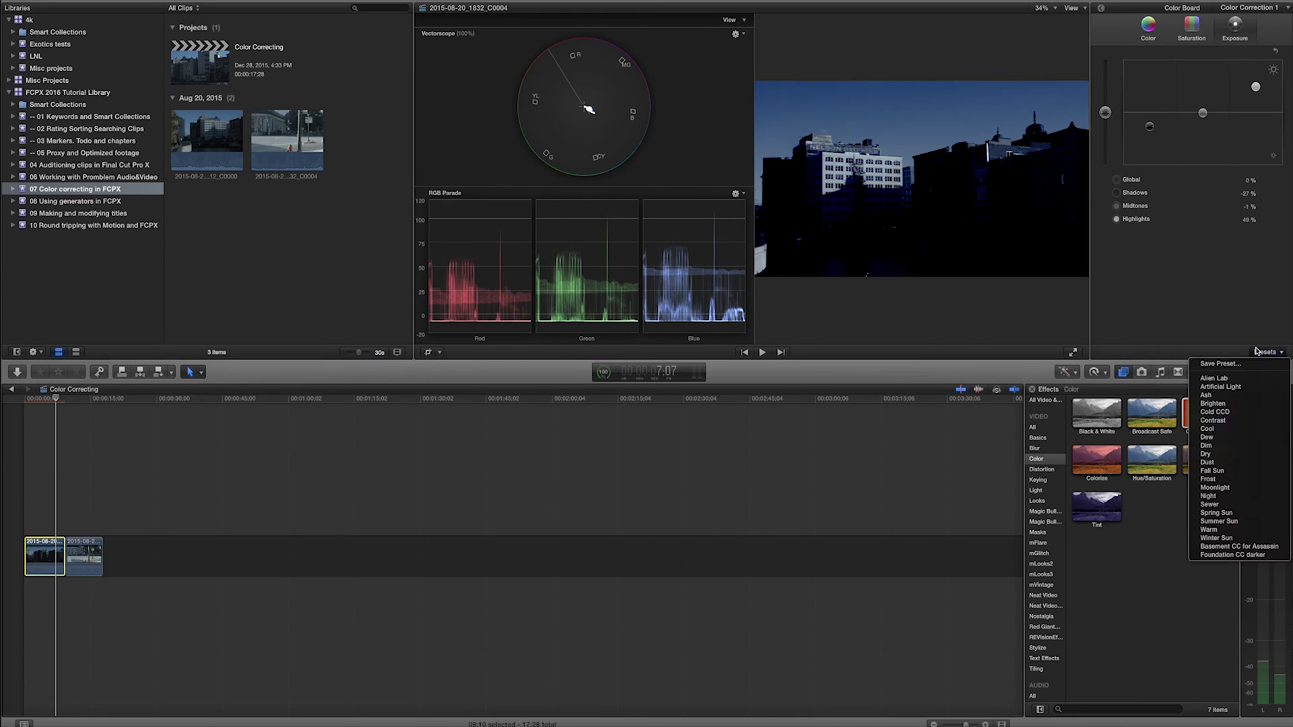
click(1239, 547)
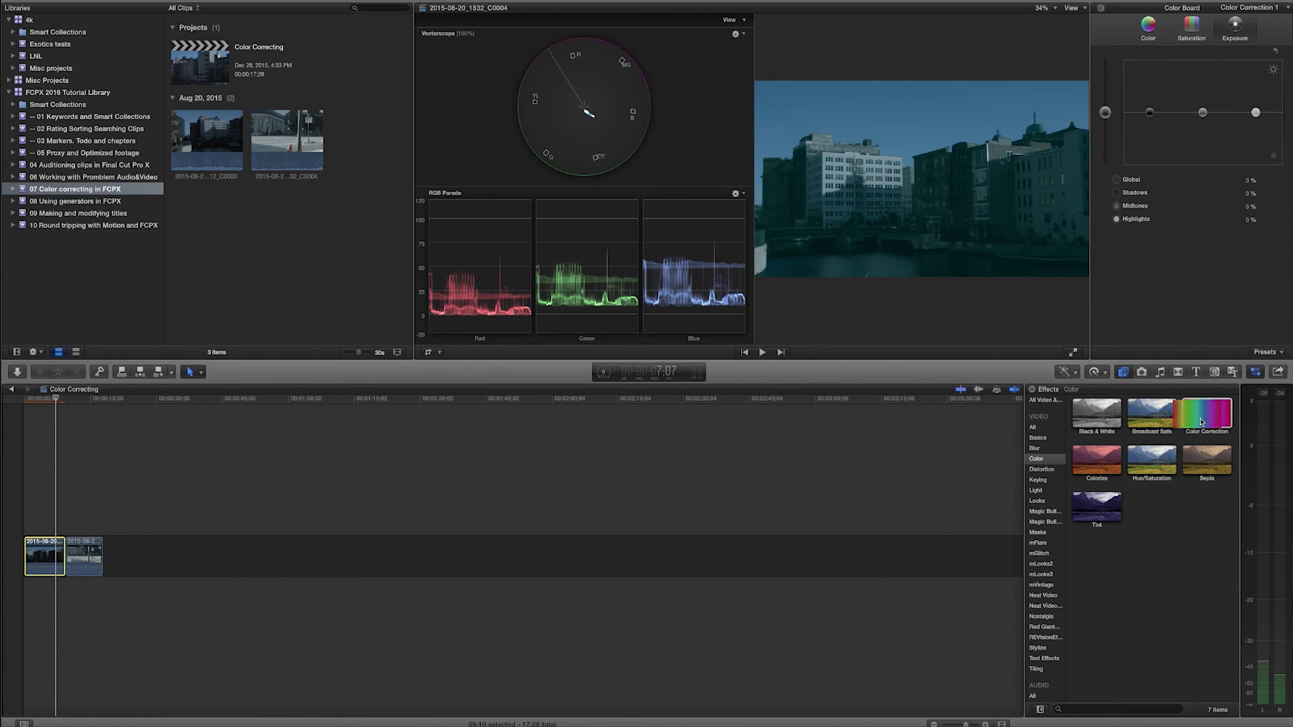
Add Color Correction to the second clip, then apply a darkening preset to the first clip
drag(1209, 414, 87, 555)
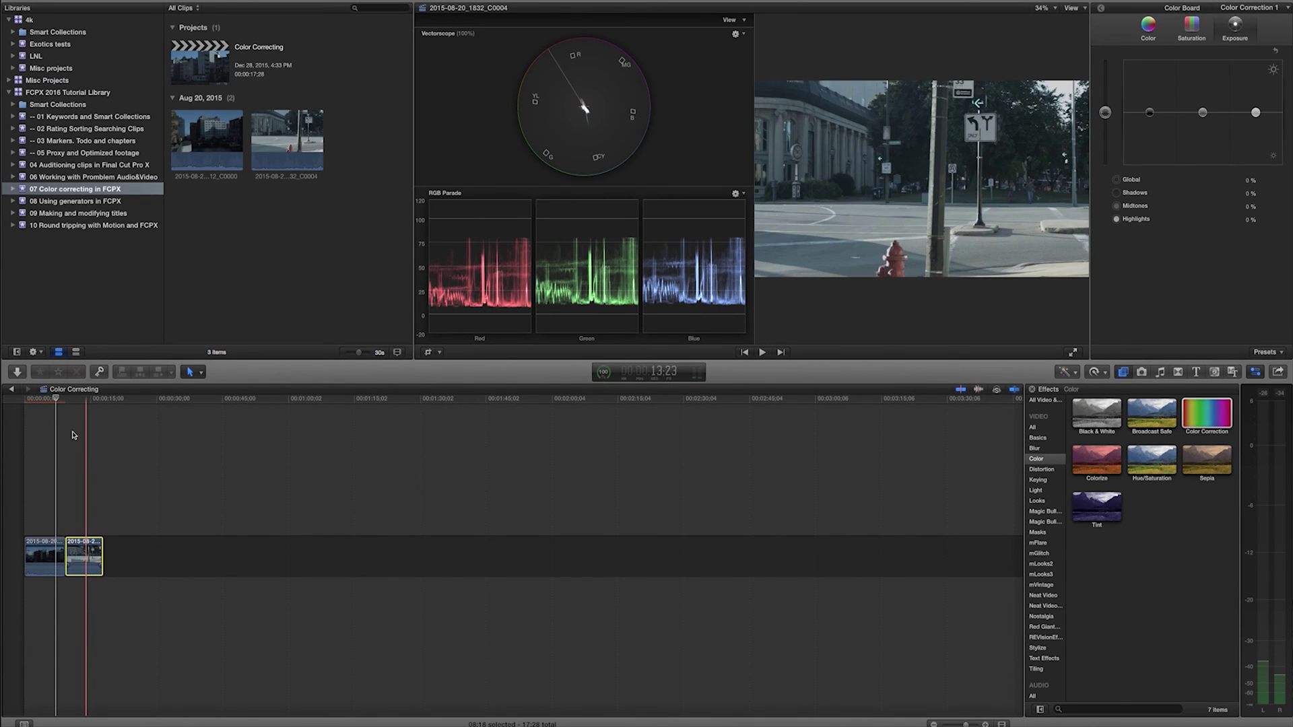
click(47, 398)
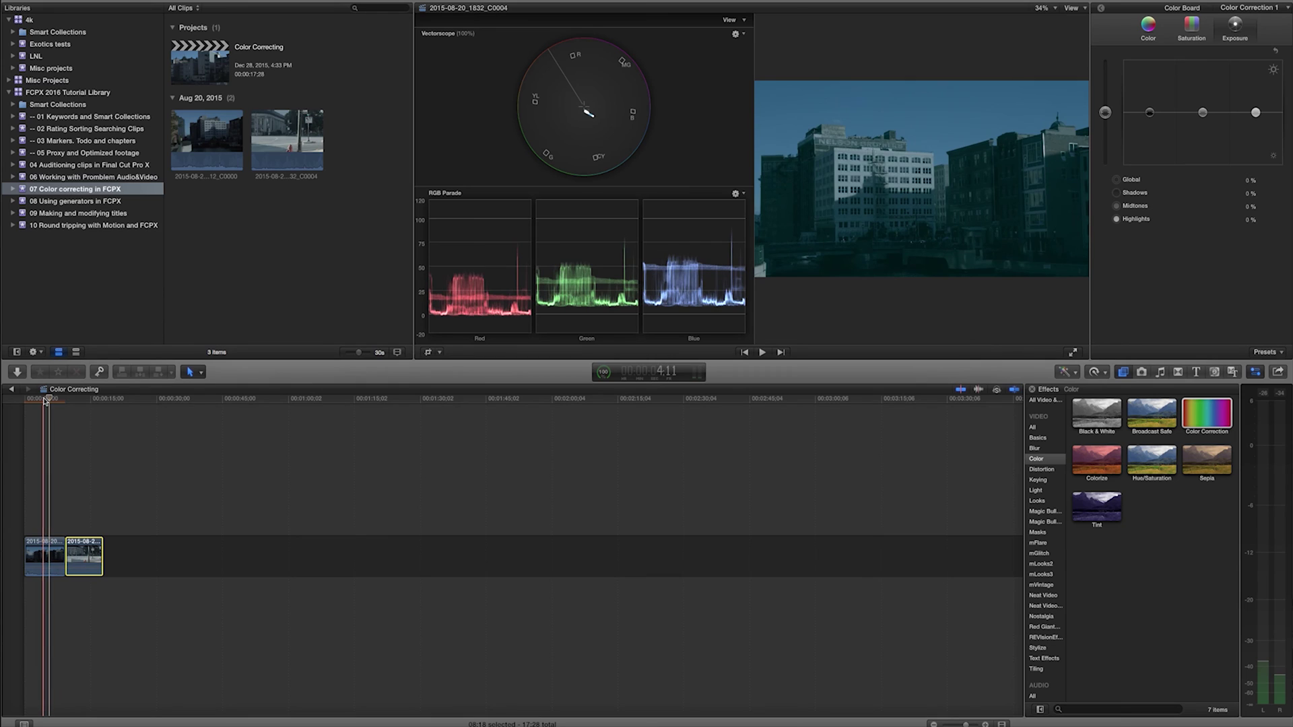
click(44, 559)
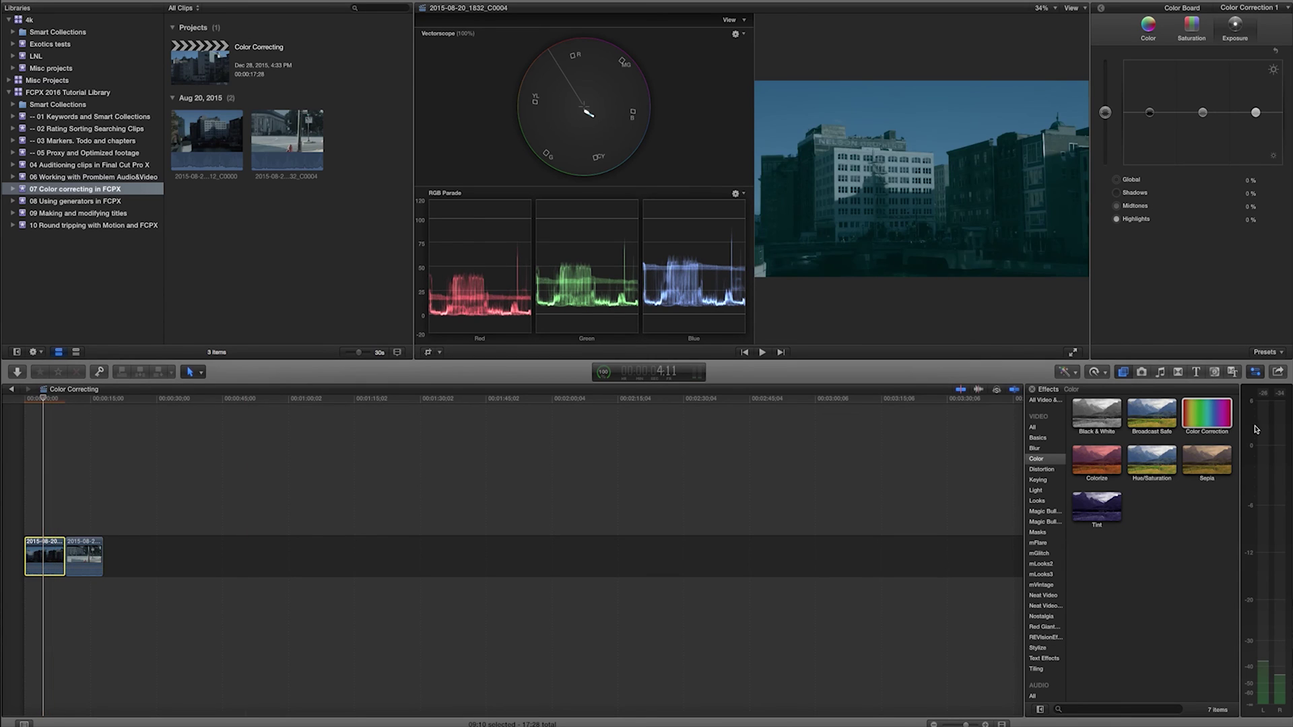
click(1269, 352)
click(1239, 439)
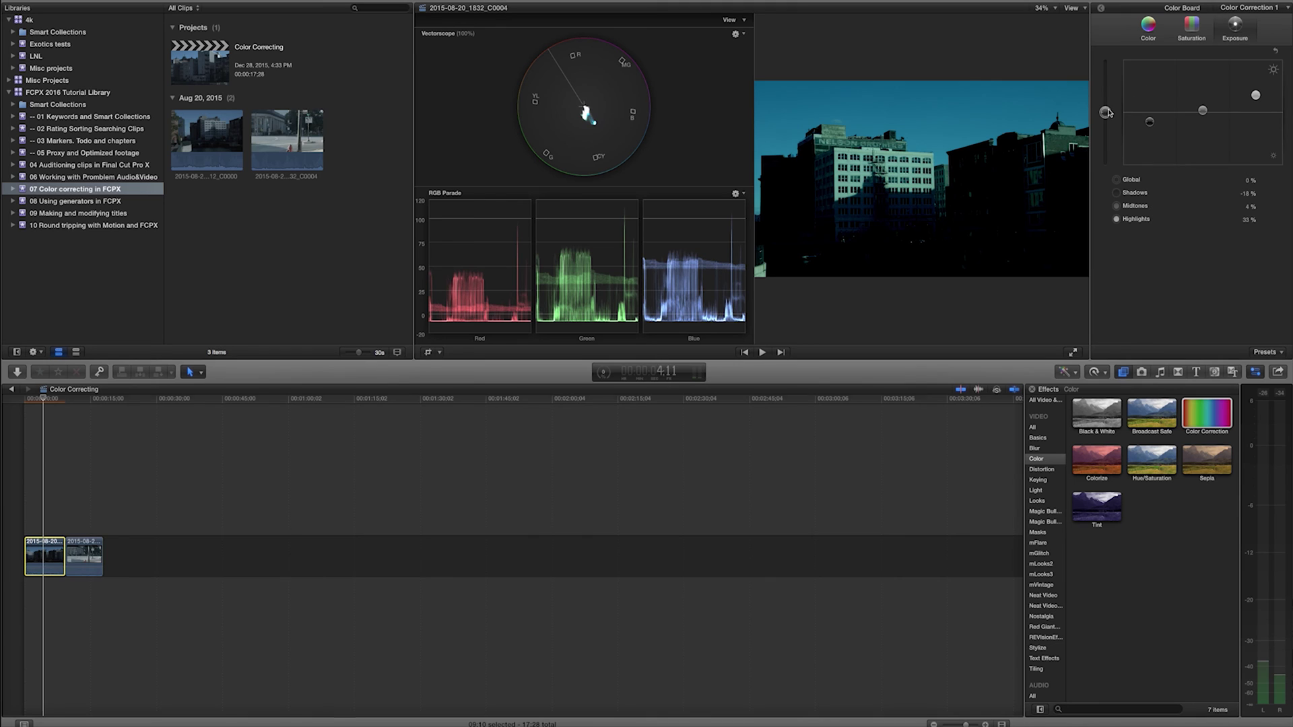
Raise the first clip's Global exposure and its Shadows saturation
drag(1105, 111, 1109, 108)
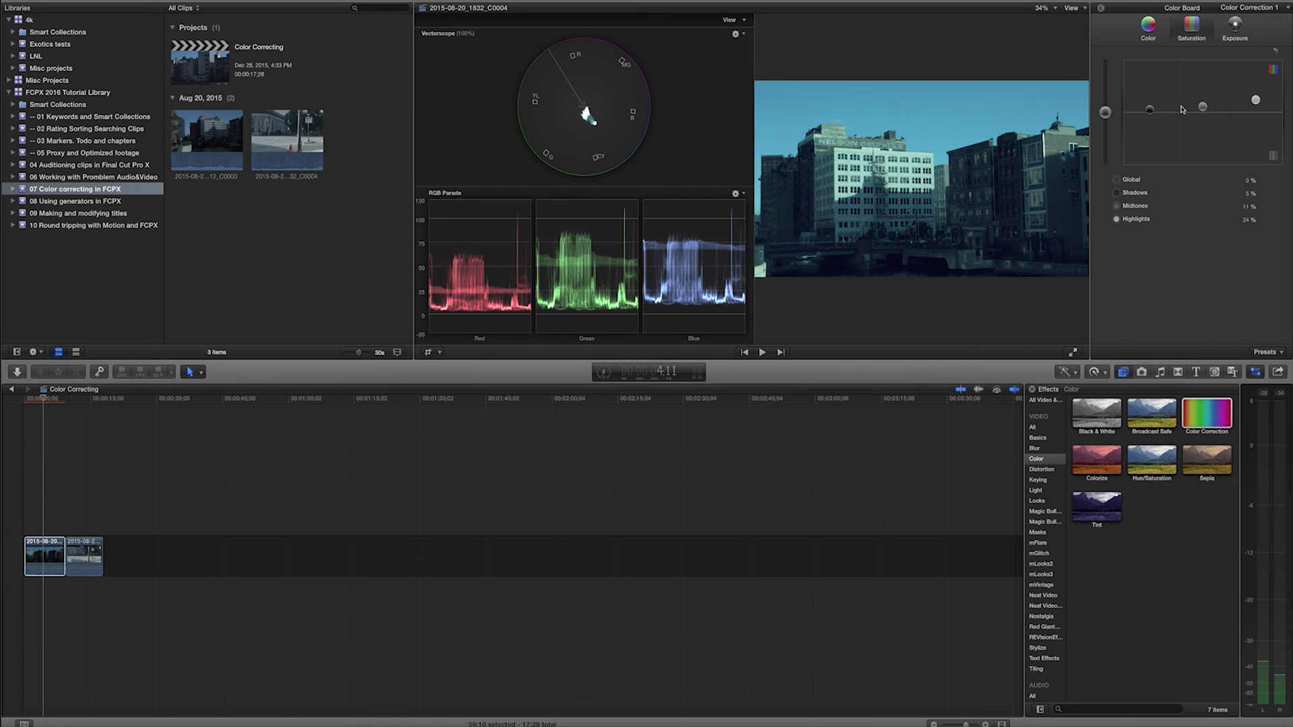
drag(1151, 113, 1150, 92)
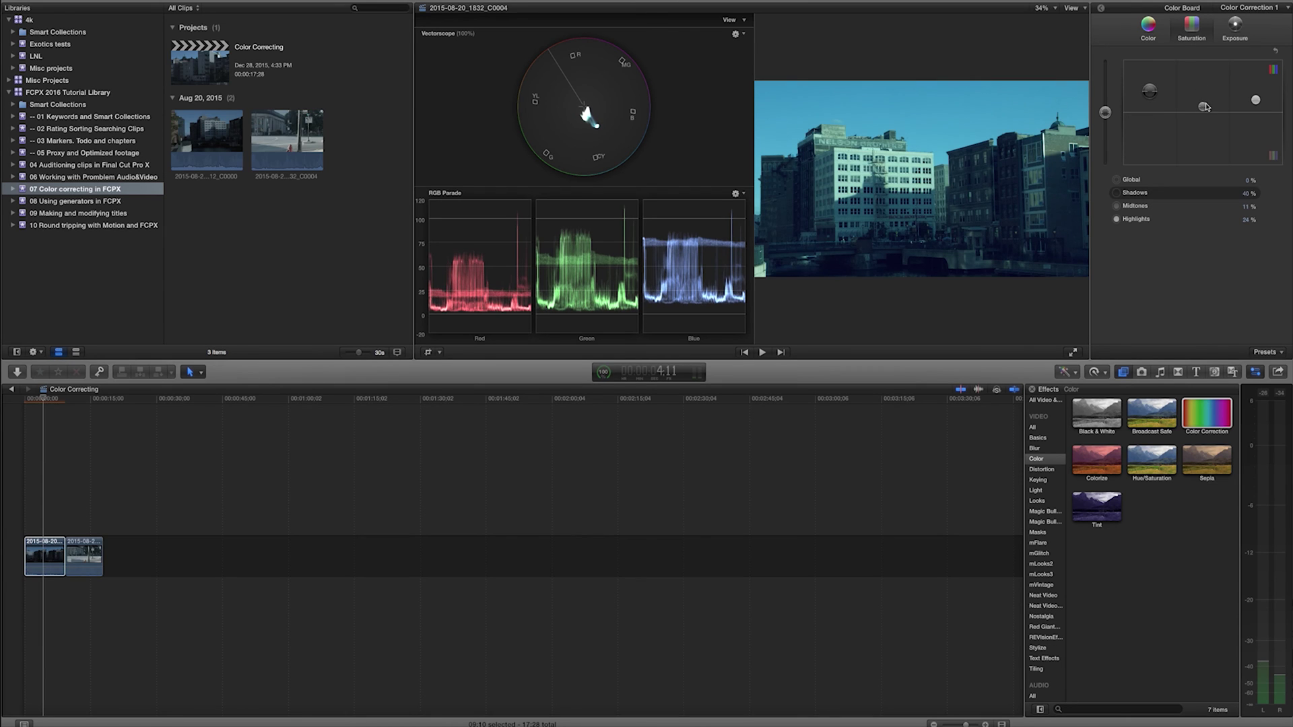
click(1203, 106)
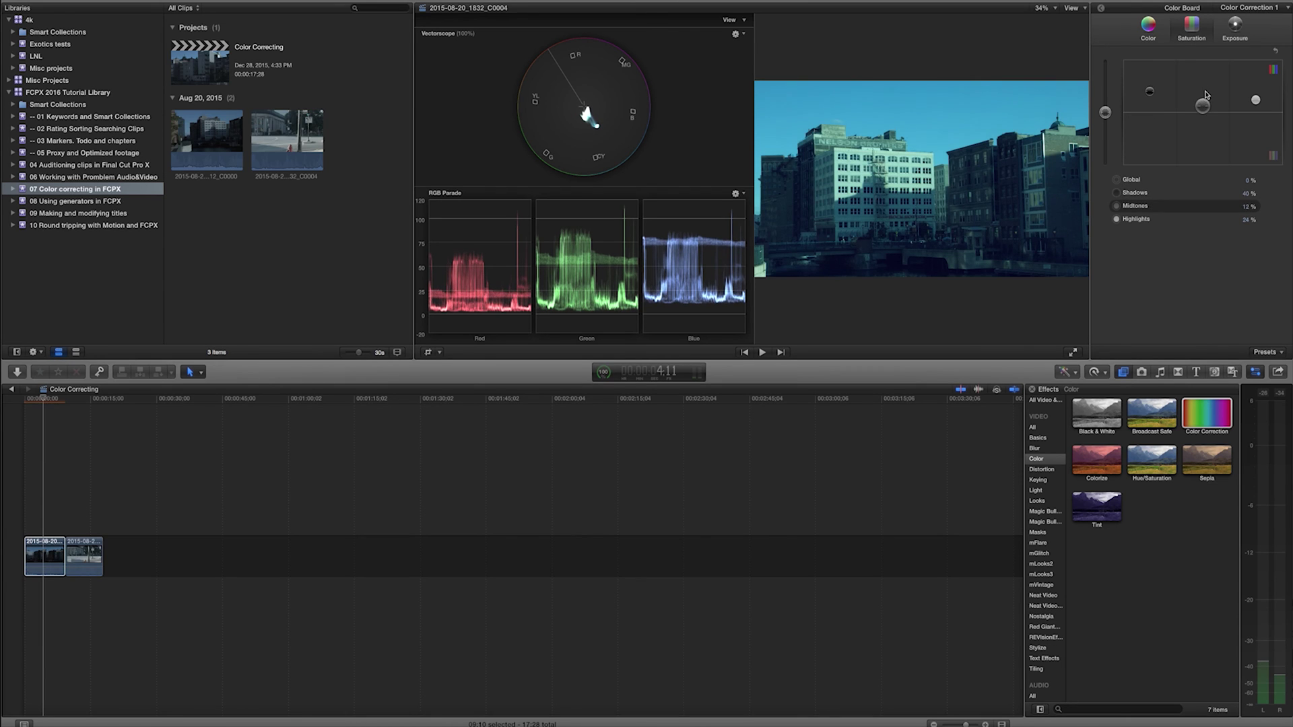
click(1149, 27)
Warm the midtones toward yellow and cut the shadows and highlights tints to about 5%
drag(1159, 109, 1131, 110)
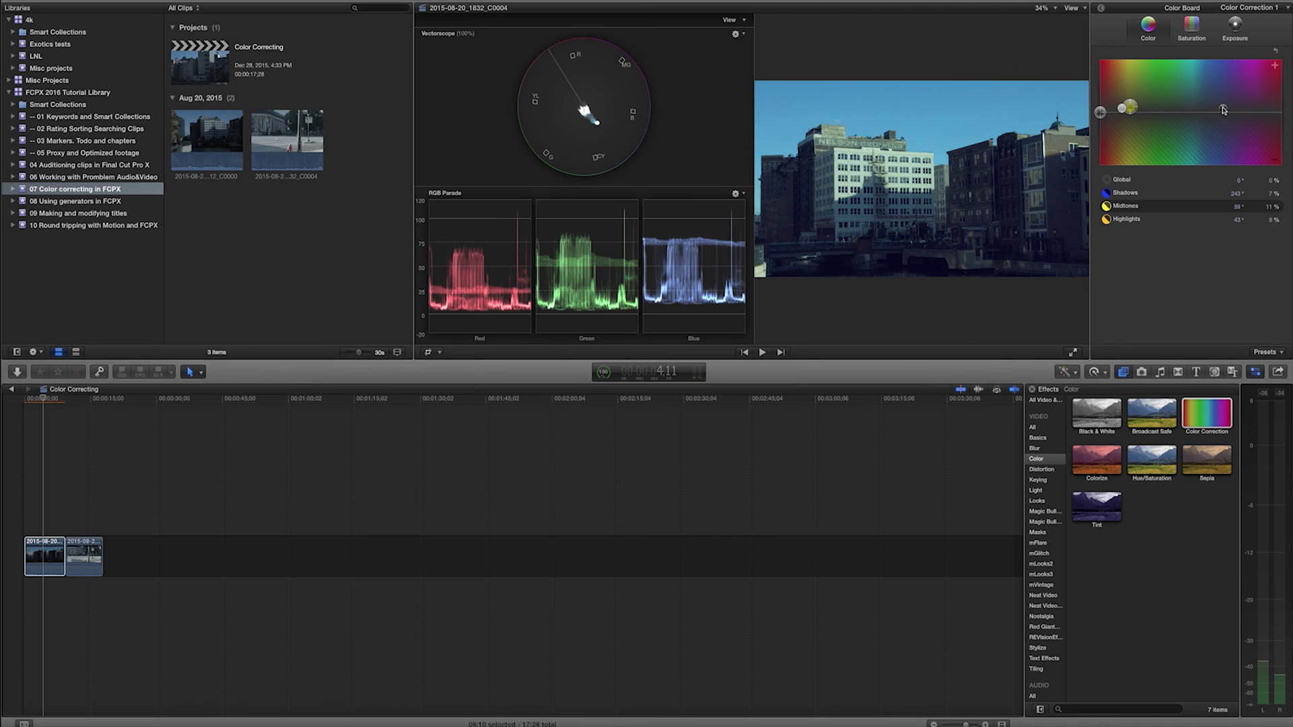
drag(1224, 110, 1224, 110)
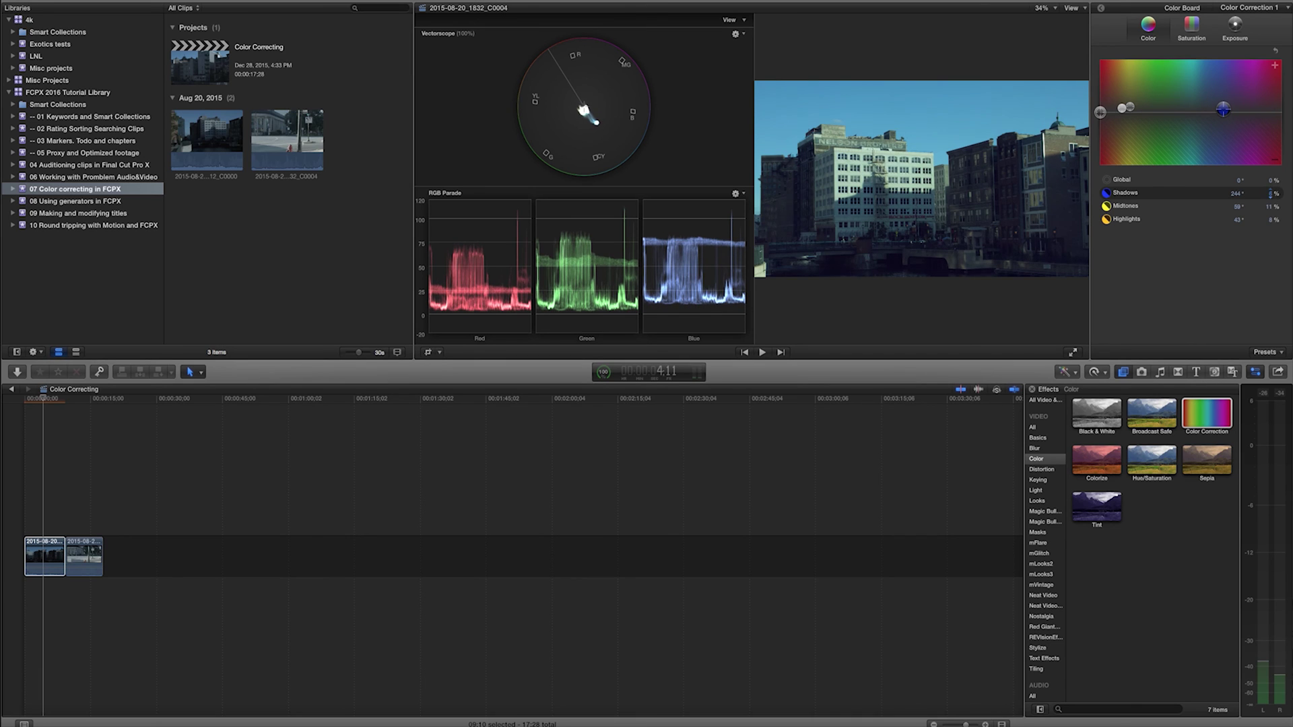
drag(1122, 112, 1124, 116)
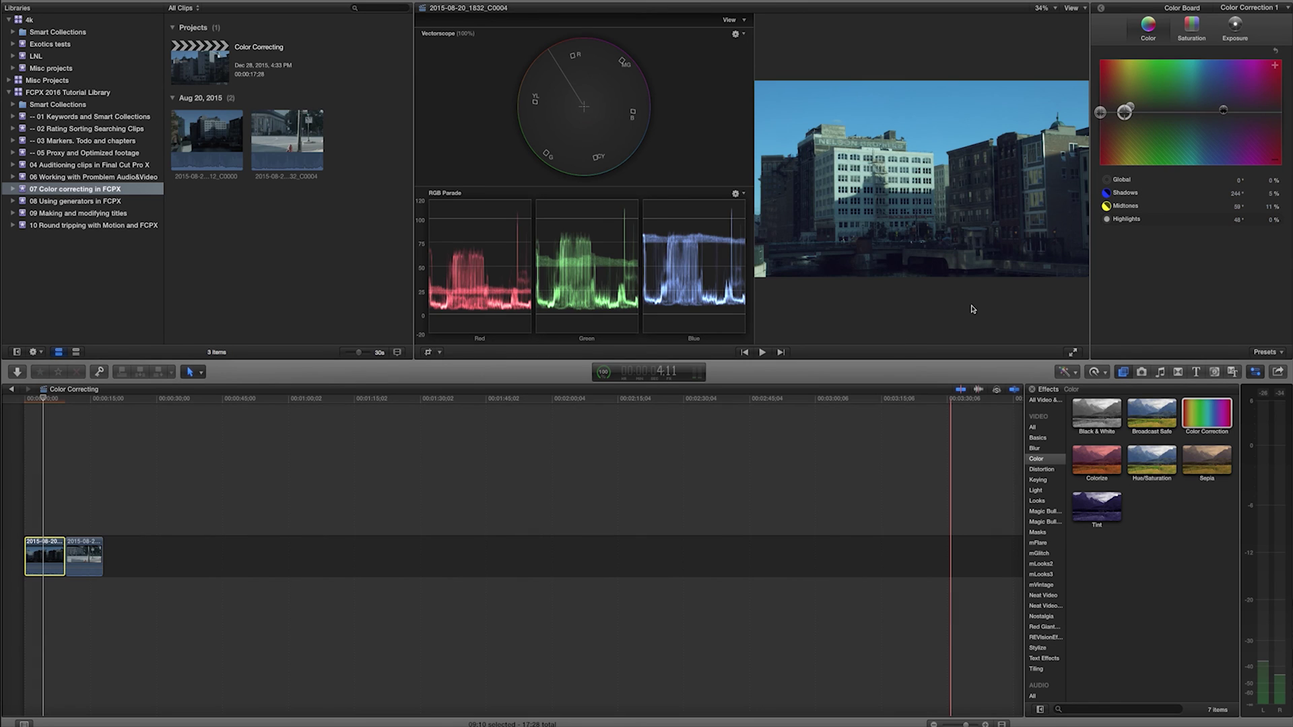
click(1265, 353)
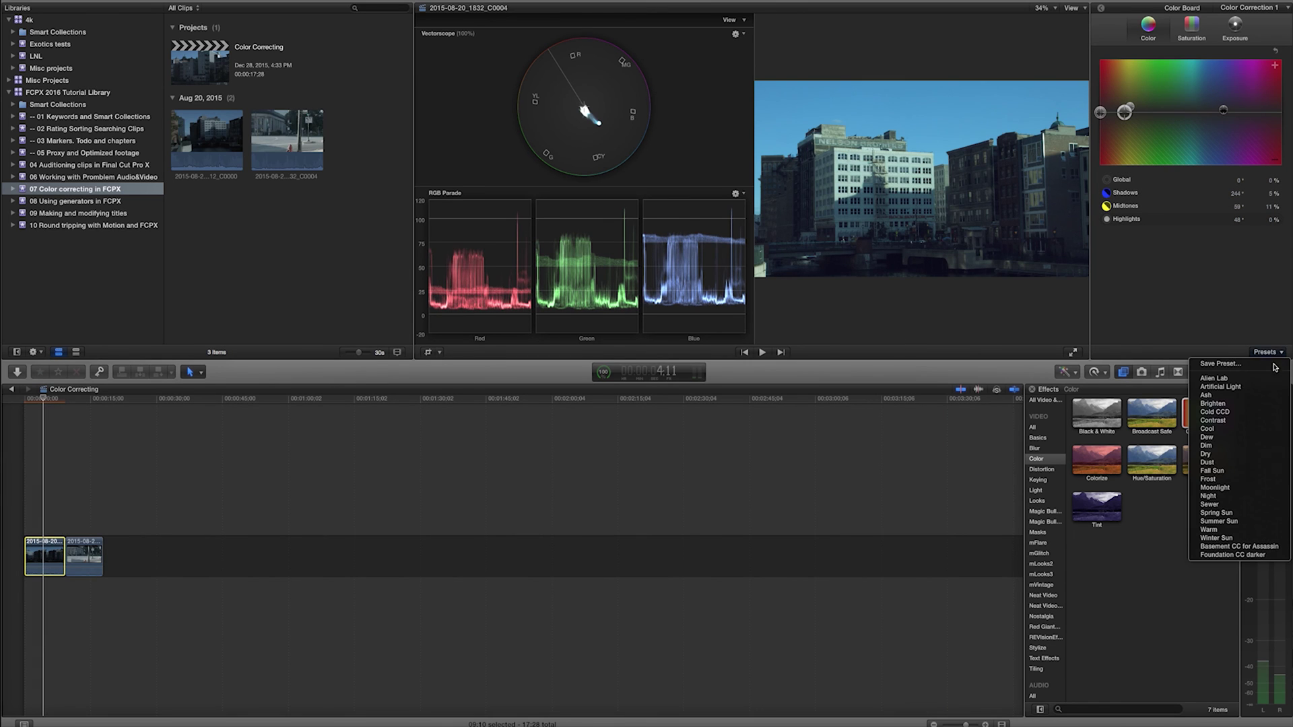
Save the correction as a custom colour preset named 'MKE Spring from ursa'
click(1264, 364)
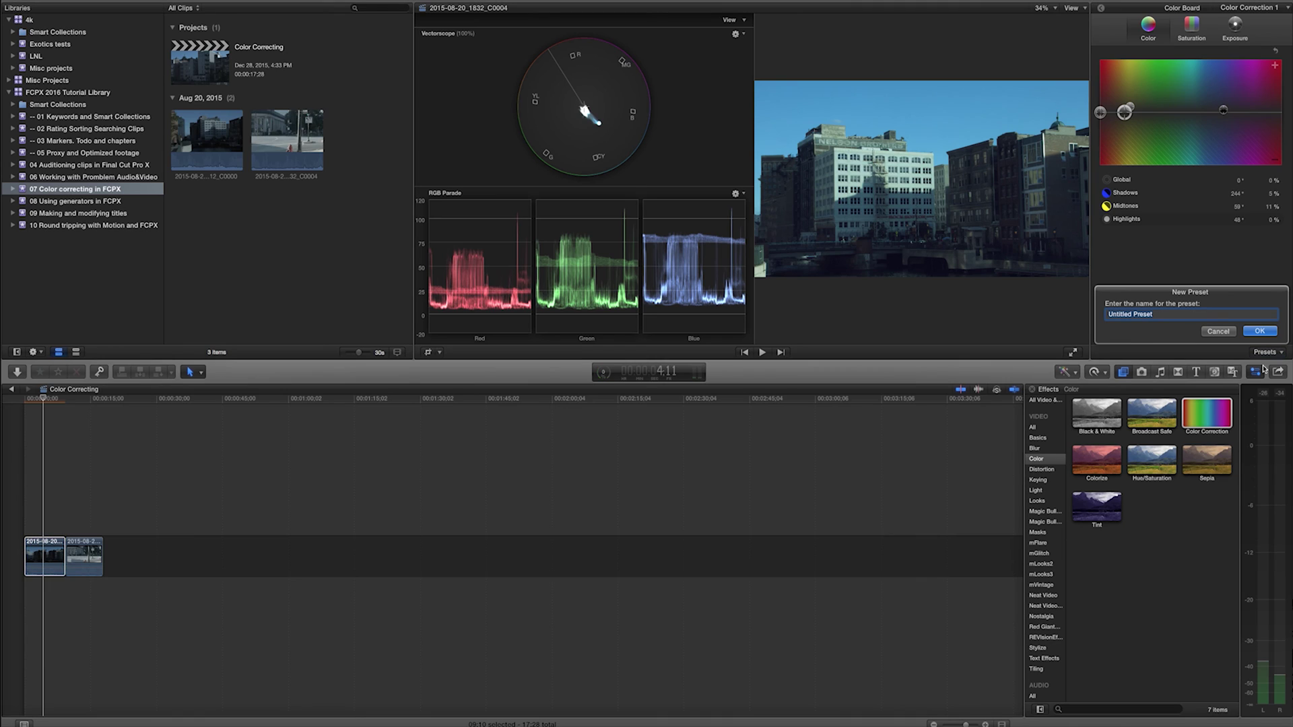
text(ML)
key(Return)
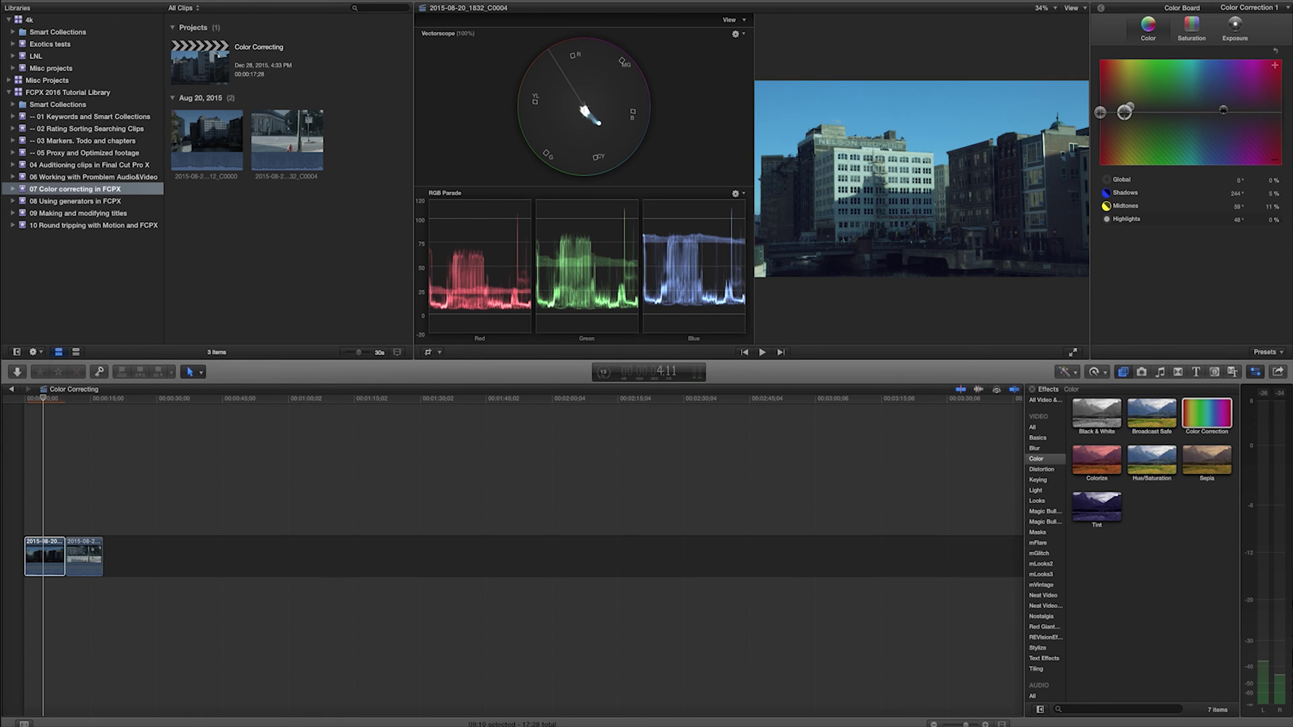
Select and play the second clip, then apply the MKE Spring from ursa preset
click(84, 556)
key(space)
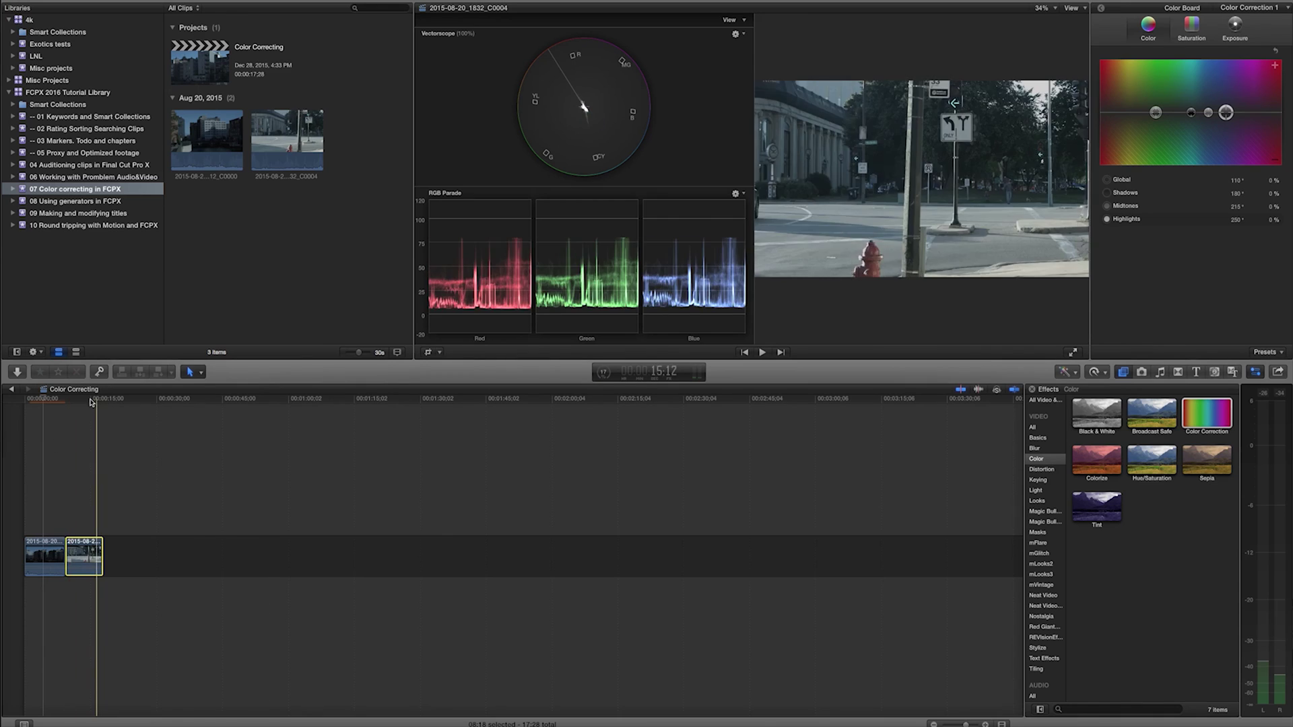
click(1258, 353)
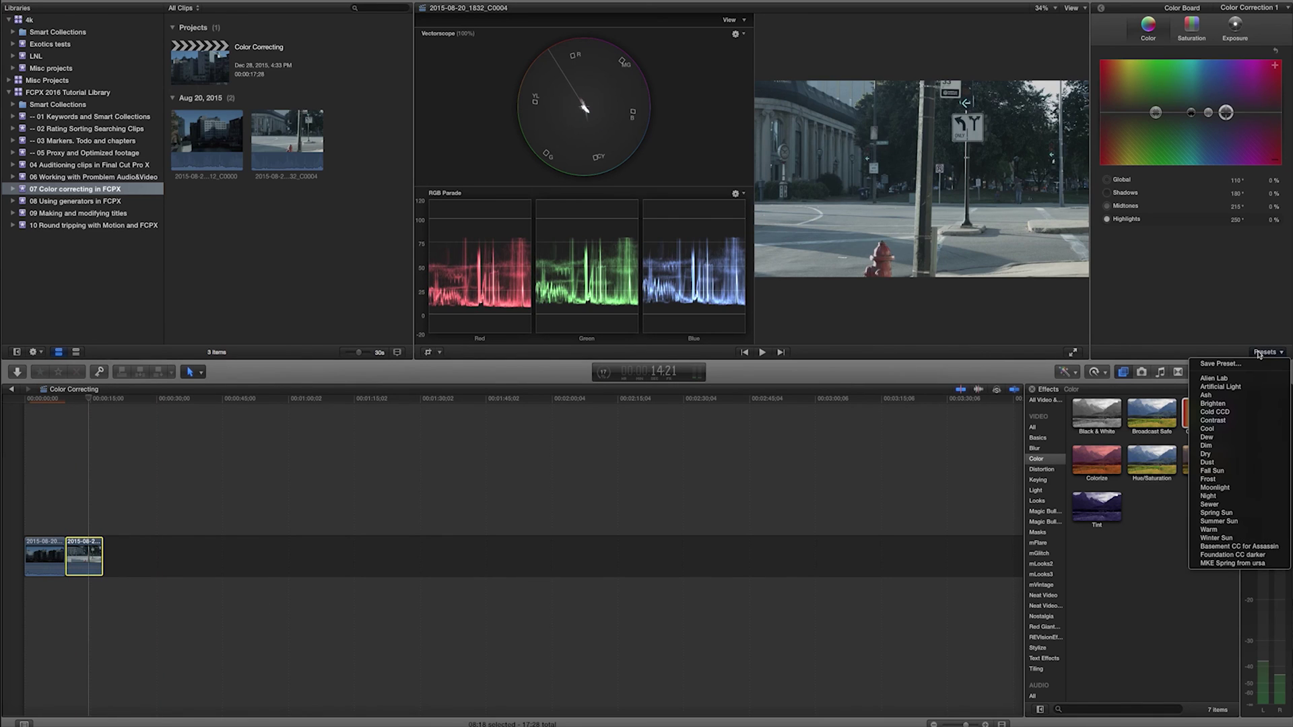
click(1267, 564)
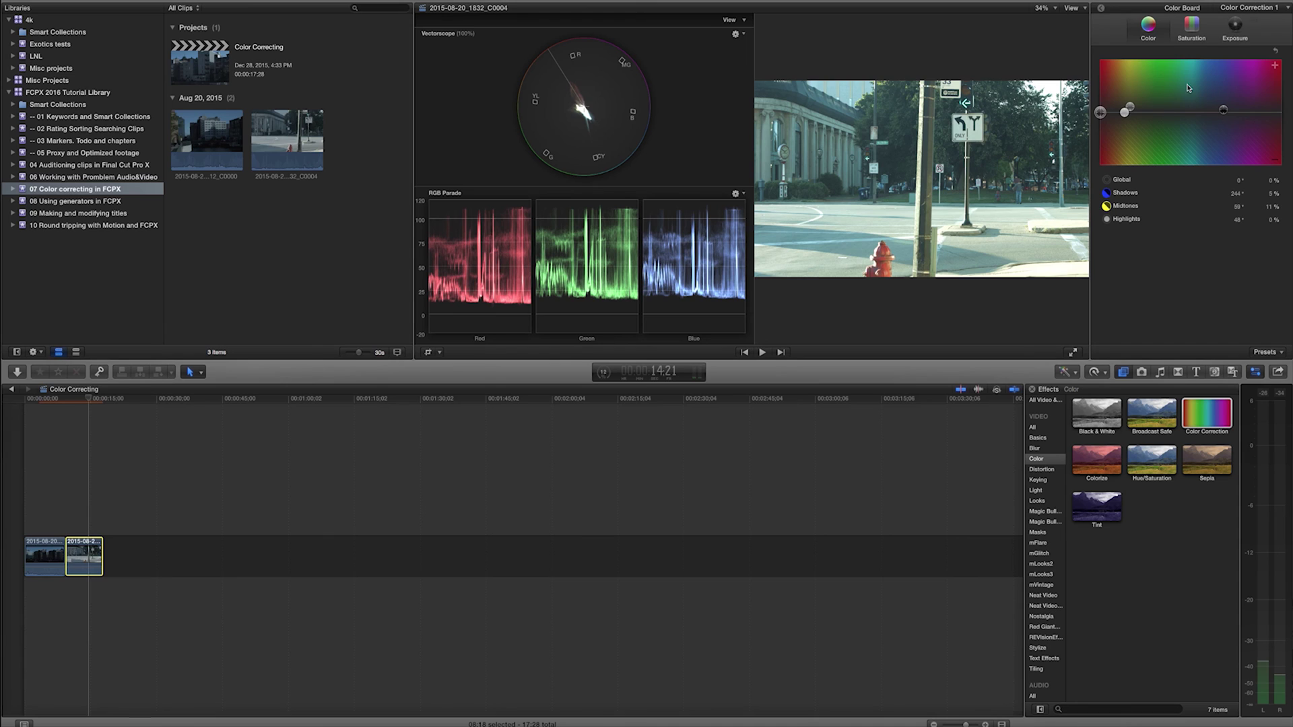
click(1235, 27)
Set the second clip's Global exposure to 6% and return to the Video Inspector
drag(1105, 112, 1108, 112)
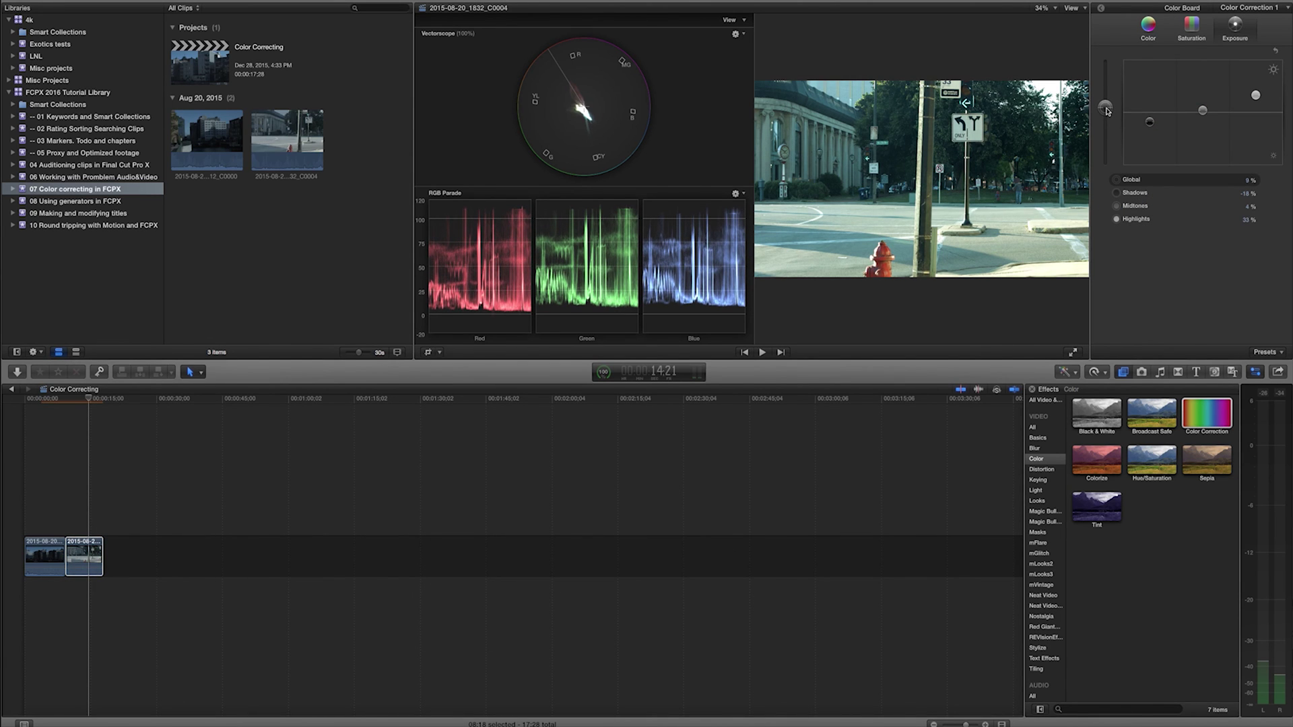
drag(1108, 113, 1104, 112)
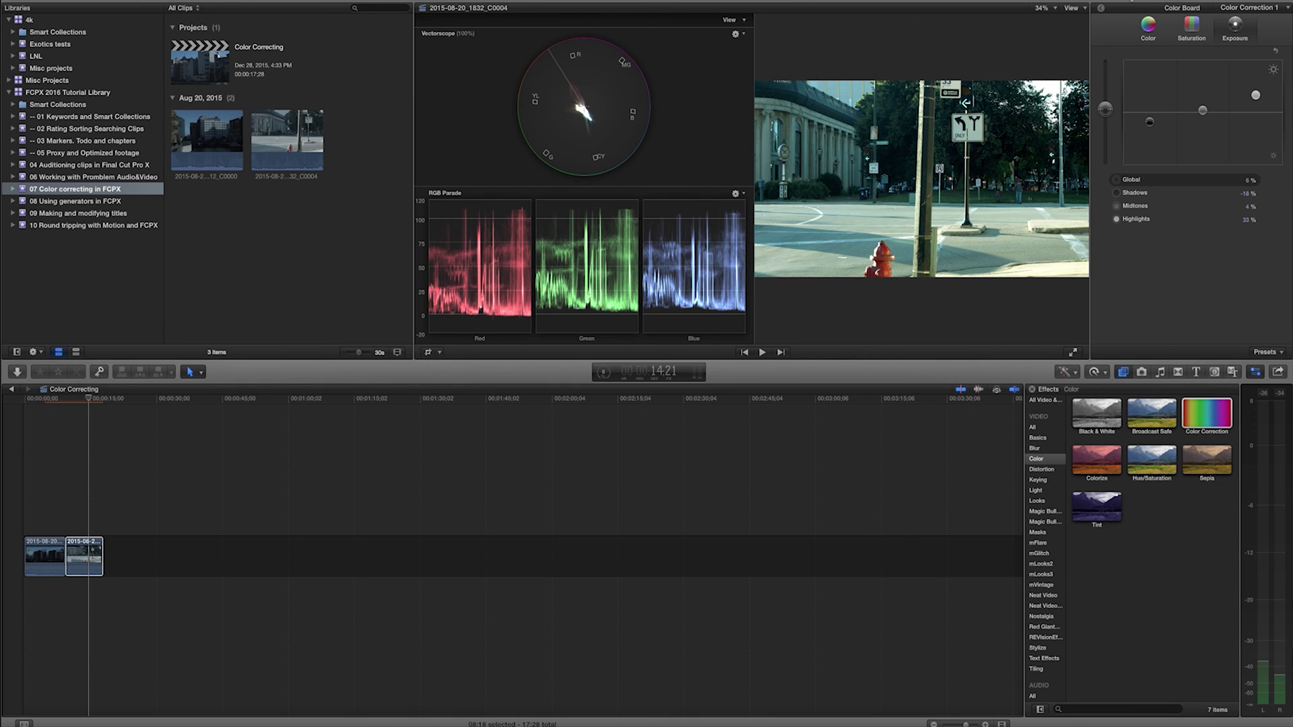
click(1105, 8)
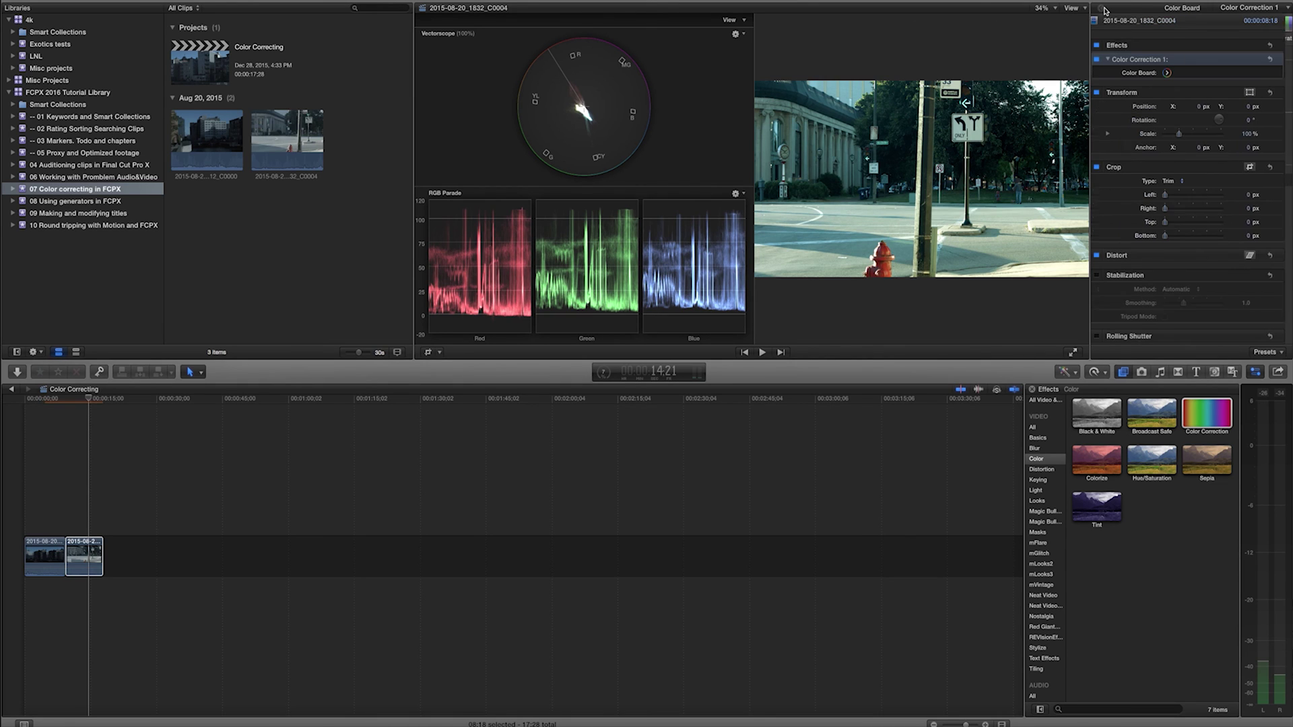